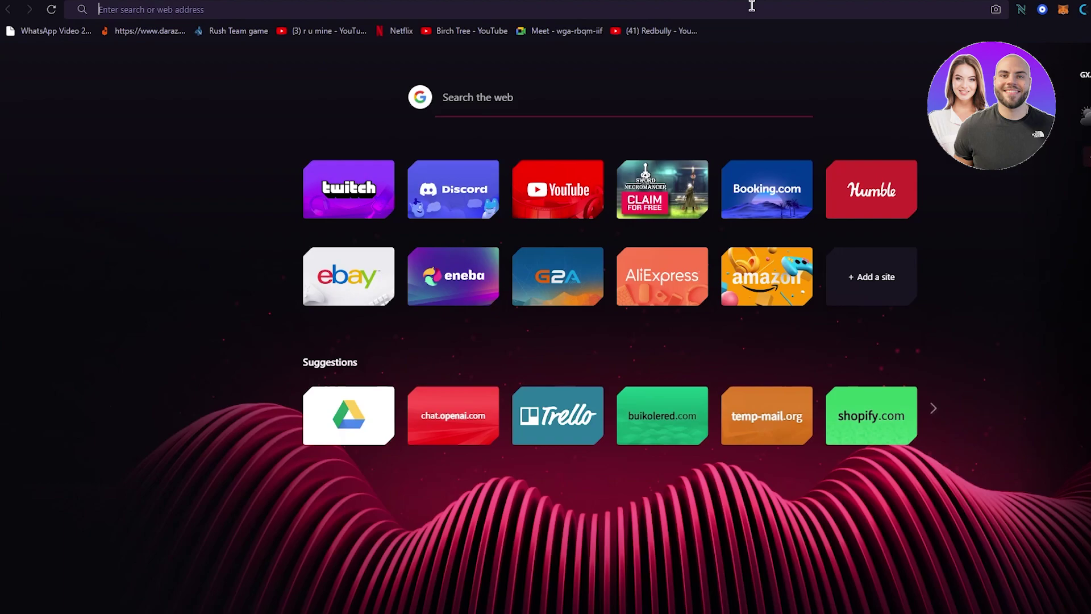
- Search 'cj dropshipping' to load the CJdropshipping site and dismiss its notification prompt
left_click(752, 6)
type("cj dropshipping")
key("Return")
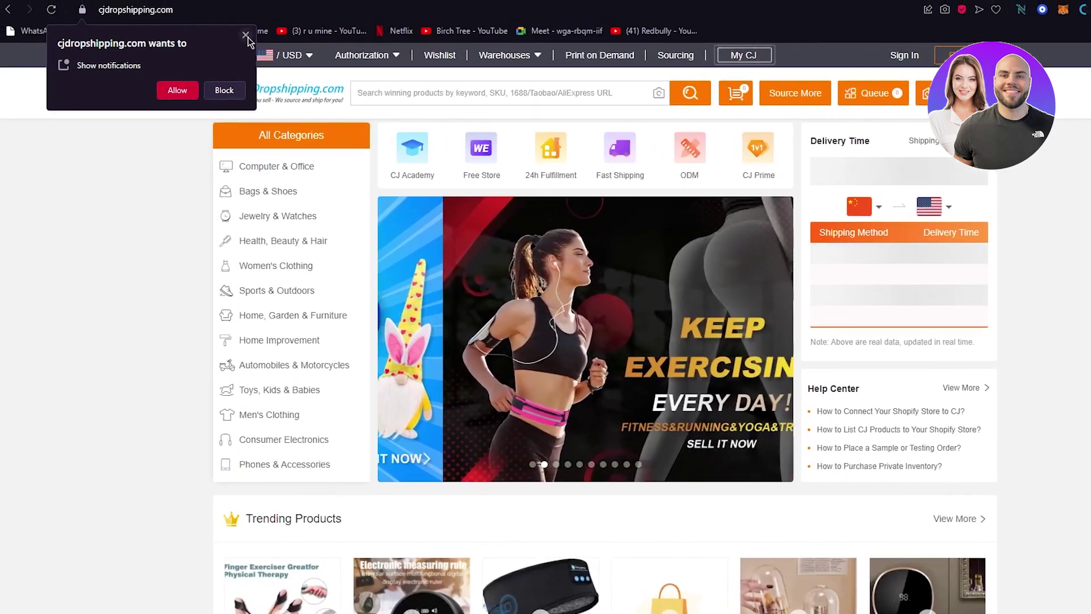
left_click(246, 36)
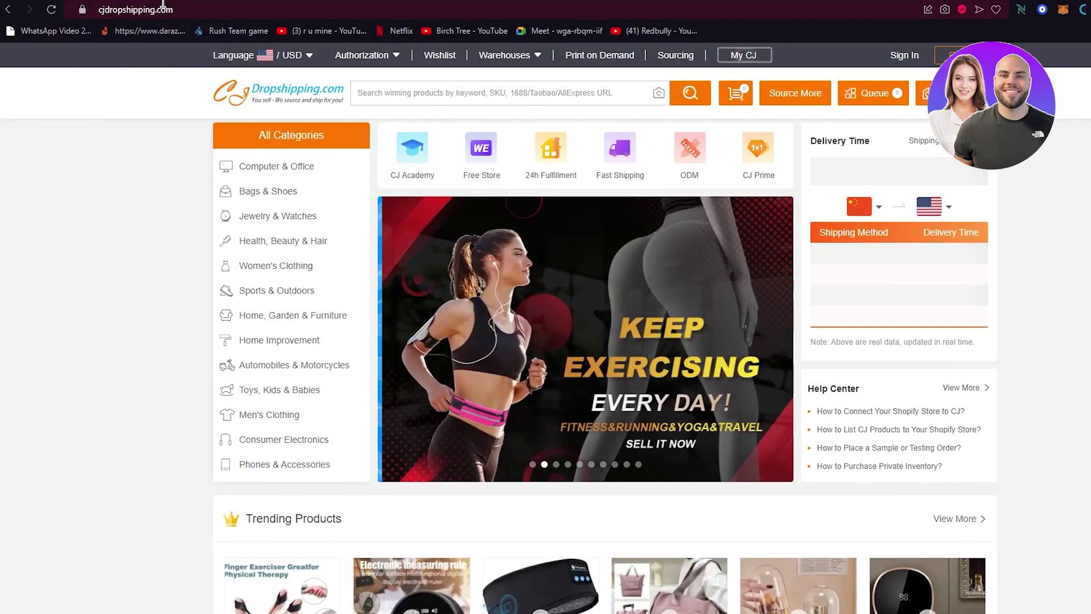
- Open Temp Mail in a new tab to get a disposable email address
key("ctrl+t")
type("temp")
key("Return")
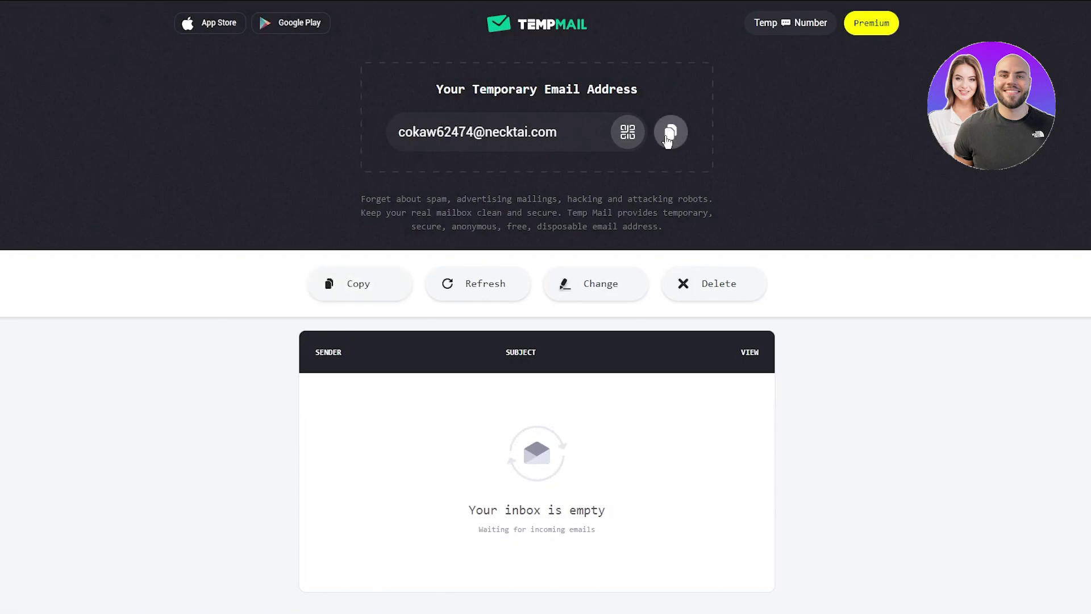
- Copy the generated temporary email address from Temp Mail
left_click(669, 133)
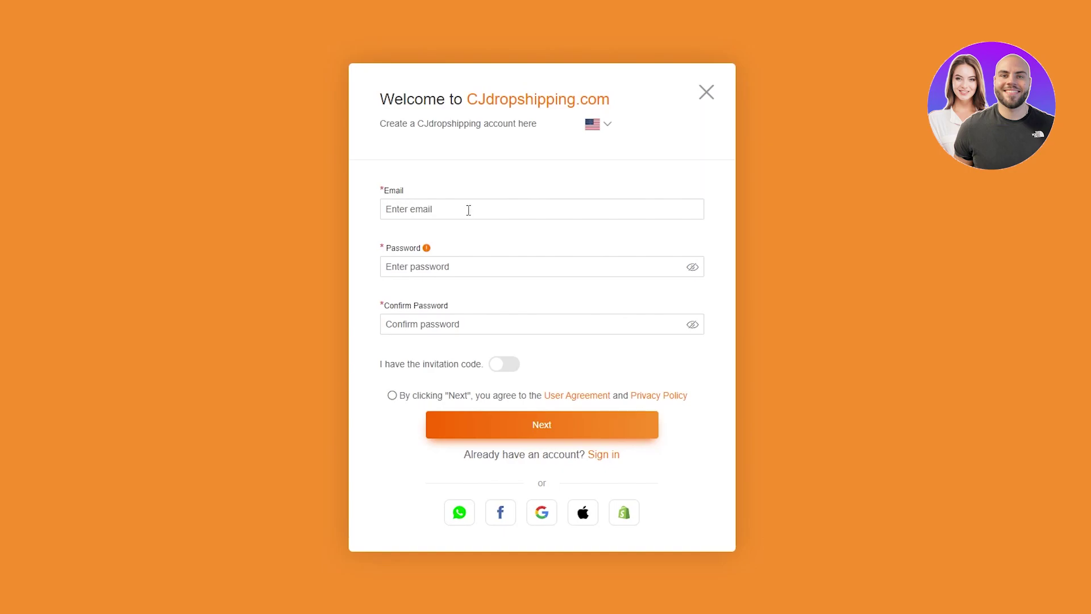
- Sign up with the pasted temporary email and a confirmed password, accepting the user agreement
left_click(467, 208)
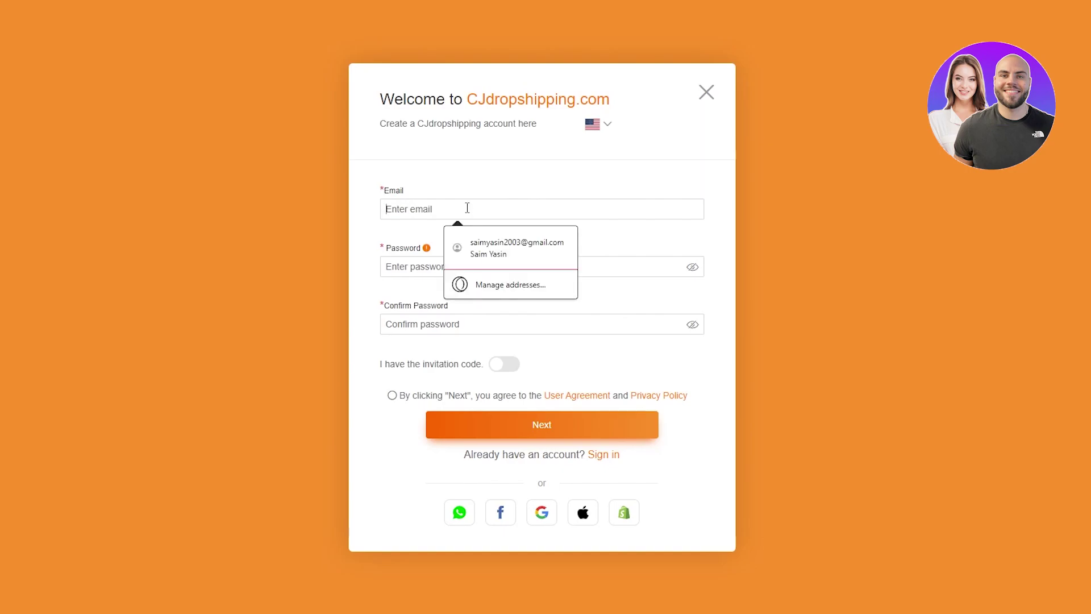
key("ctrl+v")
left_click(421, 260)
type("****")
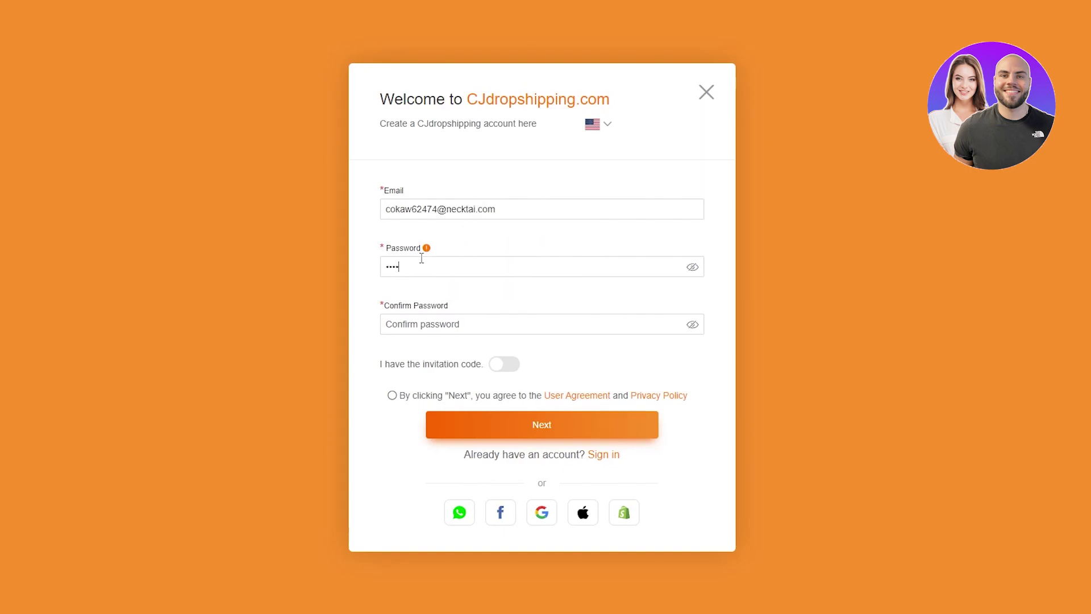
type("******")
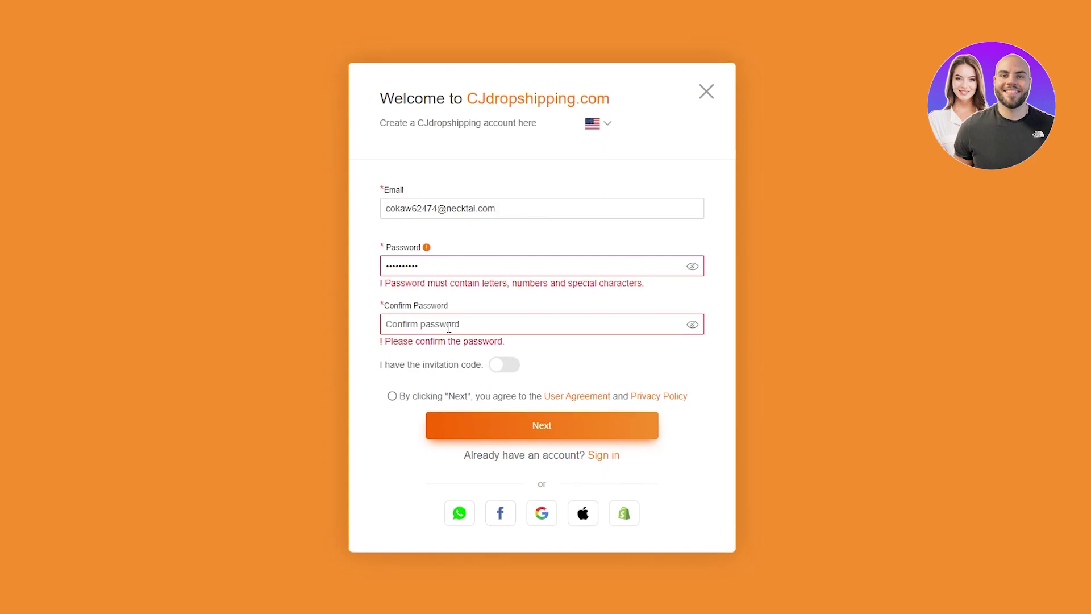
left_click(448, 328)
type("*****")
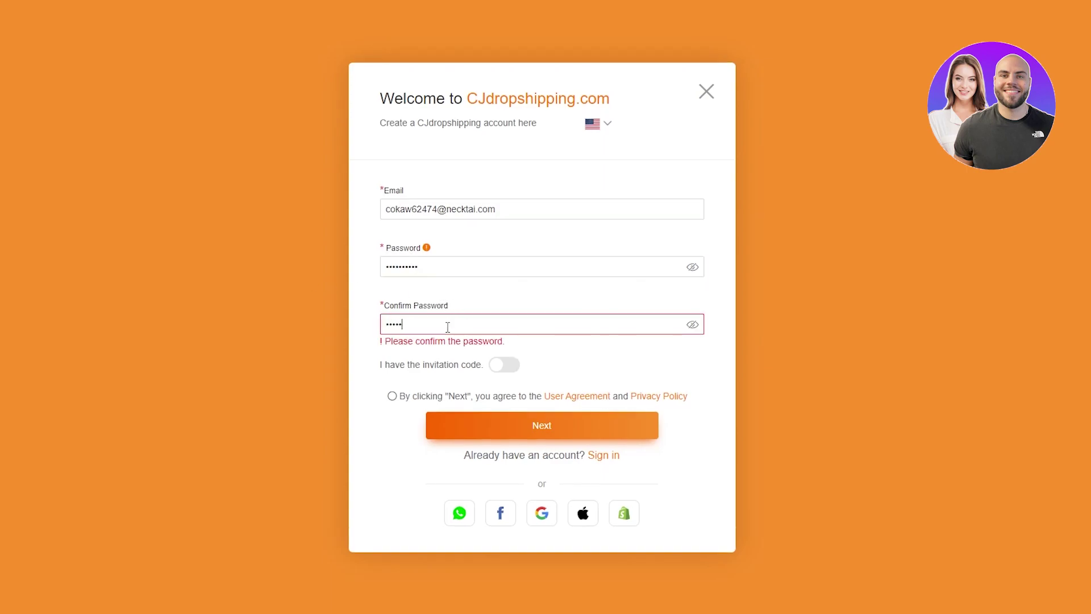
type("*****")
left_click(410, 296)
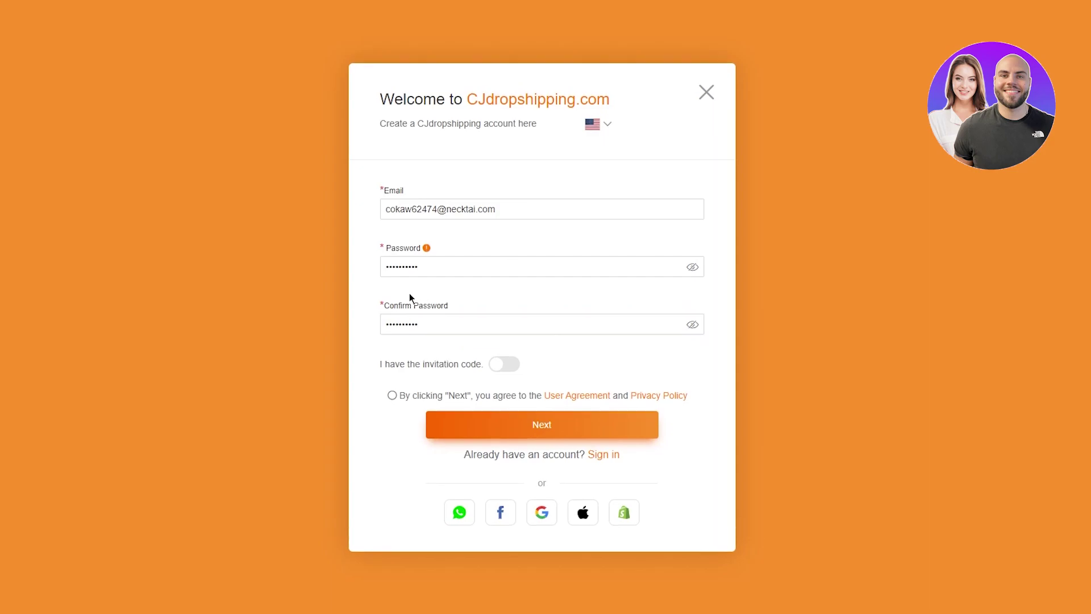
left_click(394, 396)
left_click(503, 436)
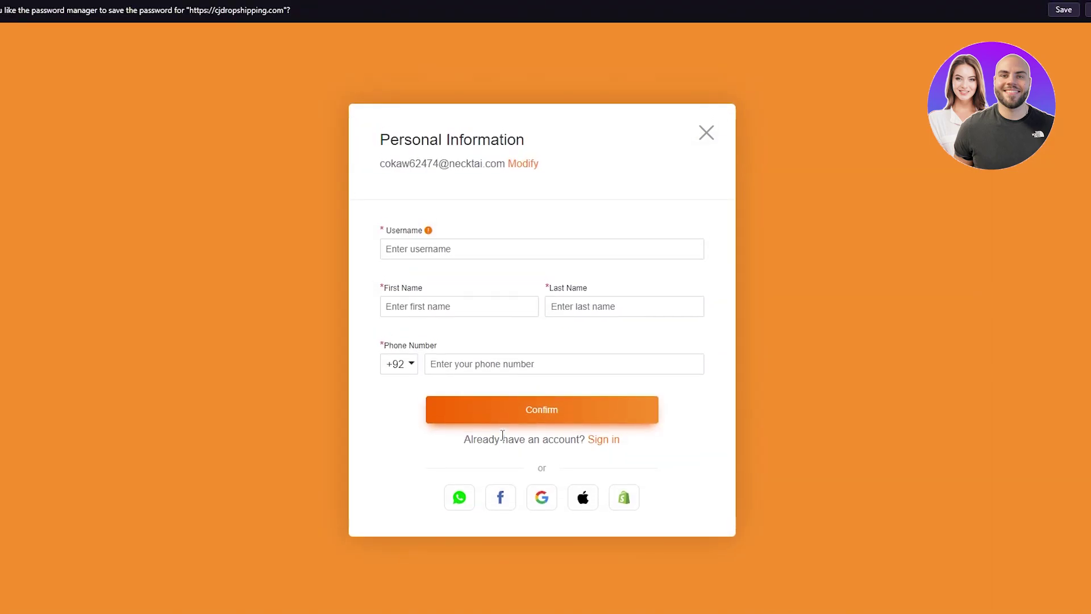
- Fill in a username, the first and last name, and the saved phone number
left_click(456, 250)
type("sdasd2dasdasd")
left_click(467, 303)
left_click(579, 313)
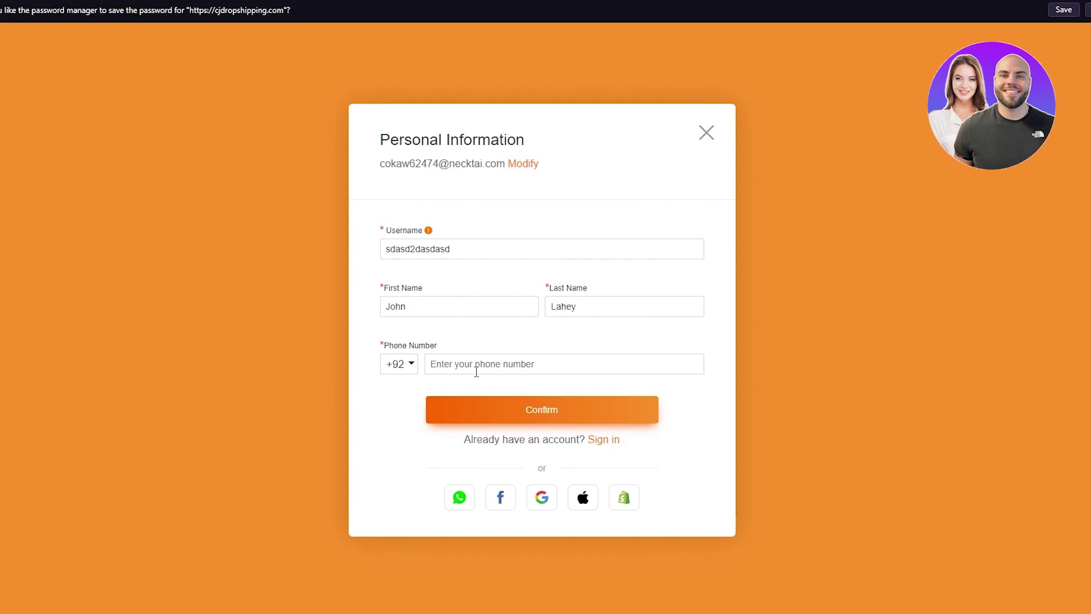
left_click(477, 370)
left_click(532, 396)
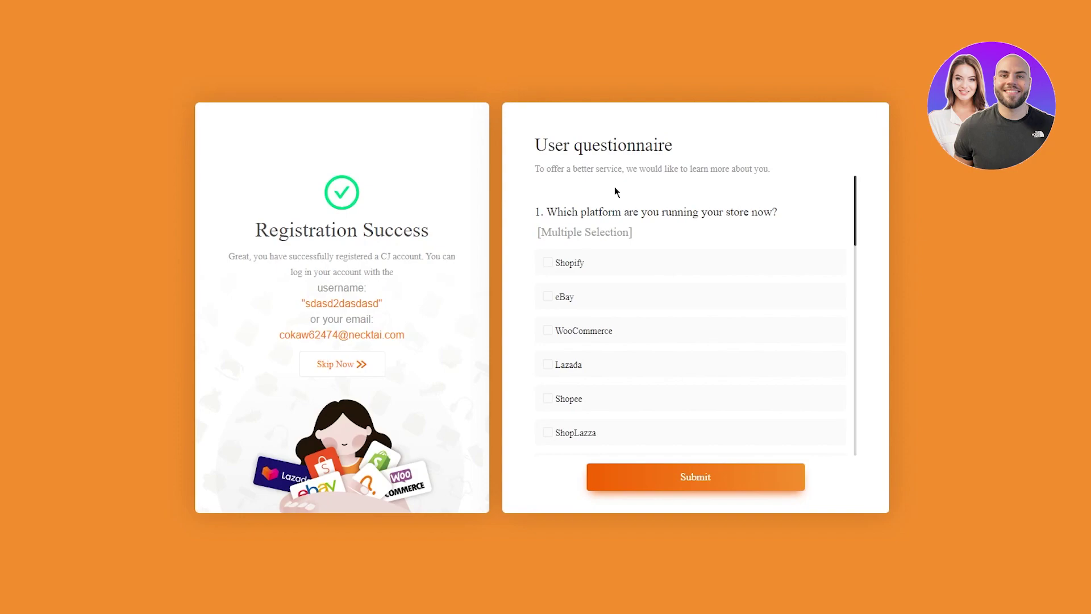
- Answer the questionnaire with Shopify as the platform and 6-50 orders per day
scroll(597, 268, "down", 4)
scroll(596, 269, "up", 4)
left_click(594, 266)
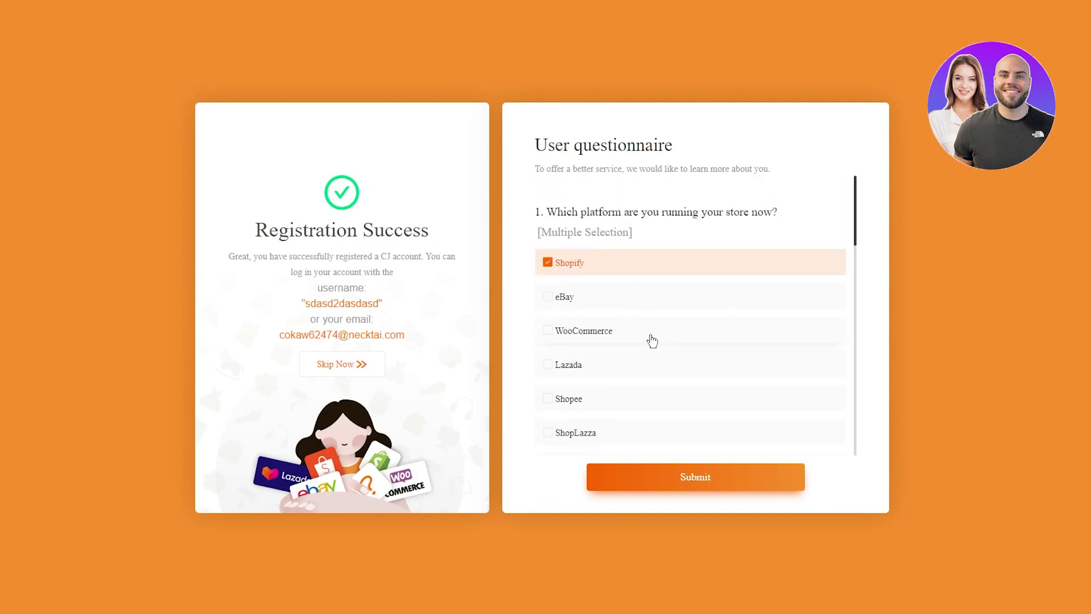
scroll(651, 339, "down", 5)
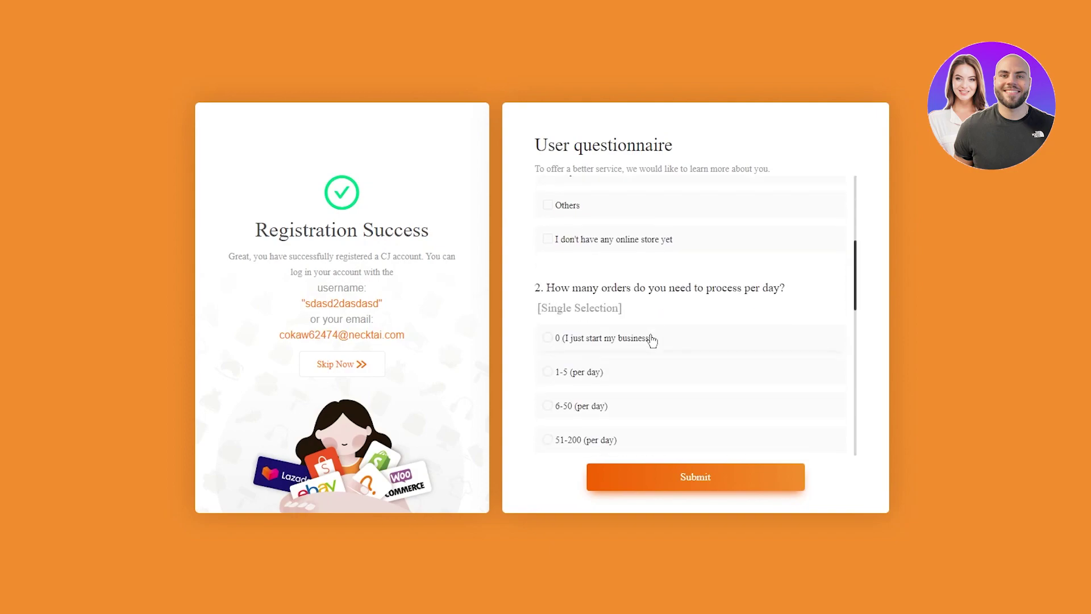
scroll(652, 339, "down", 1)
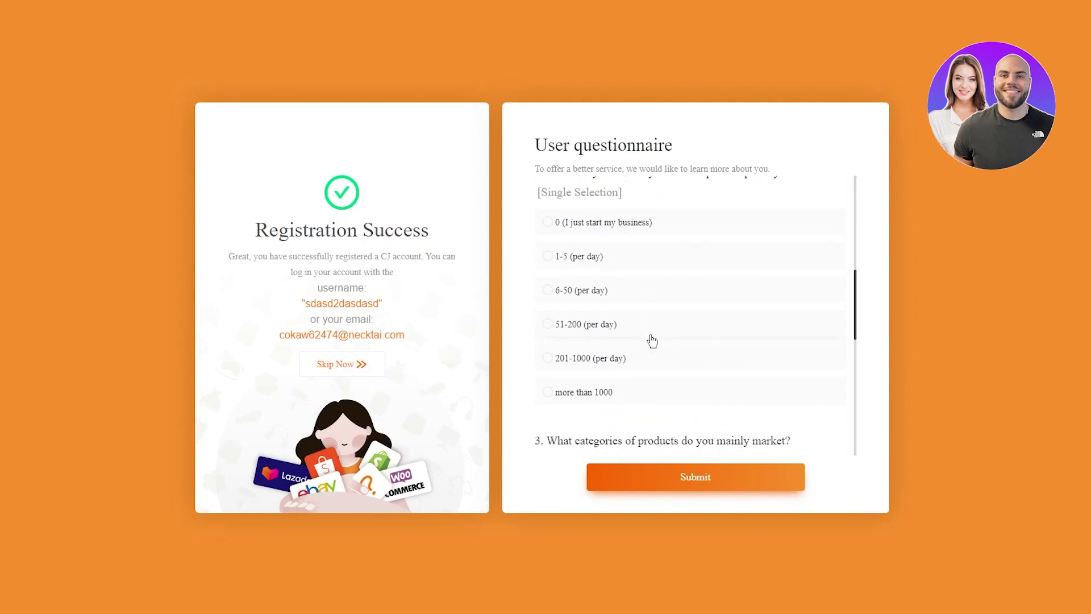
left_click(601, 302)
- Pick Phones & Accessories and Men's Clothing as categories and submit the questionnaire
scroll(602, 295, "down", 3)
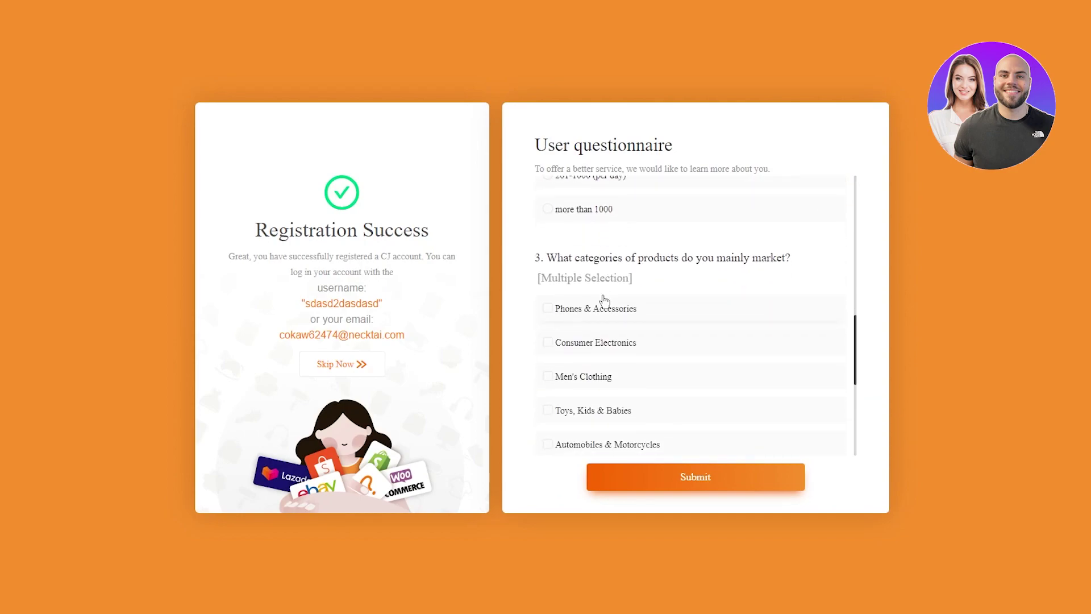
scroll(604, 302, "down", 5)
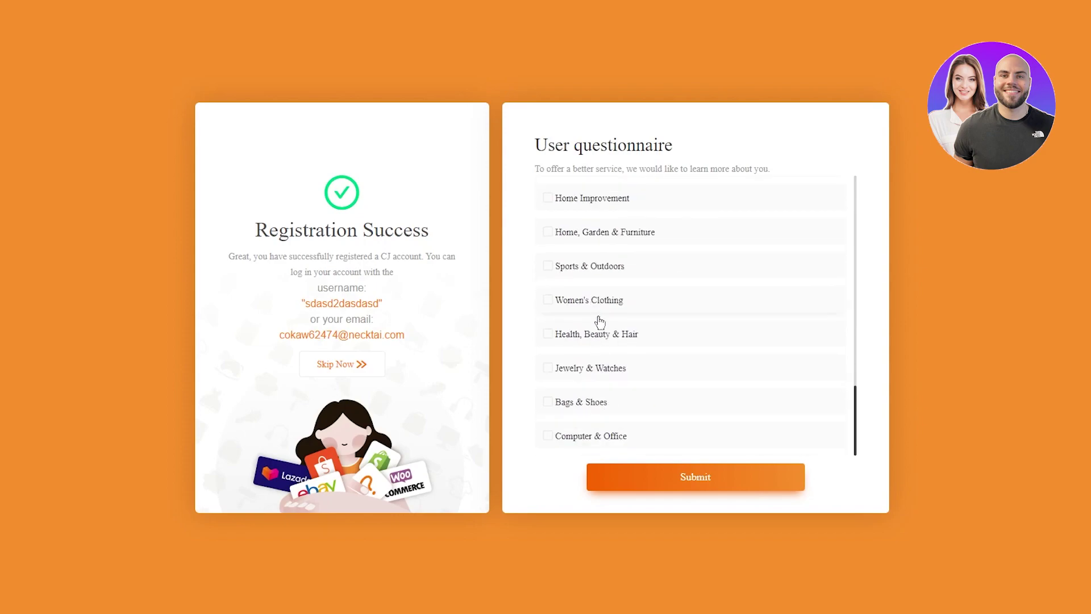
scroll(604, 341, "up", 3)
scroll(607, 353, "up", 1)
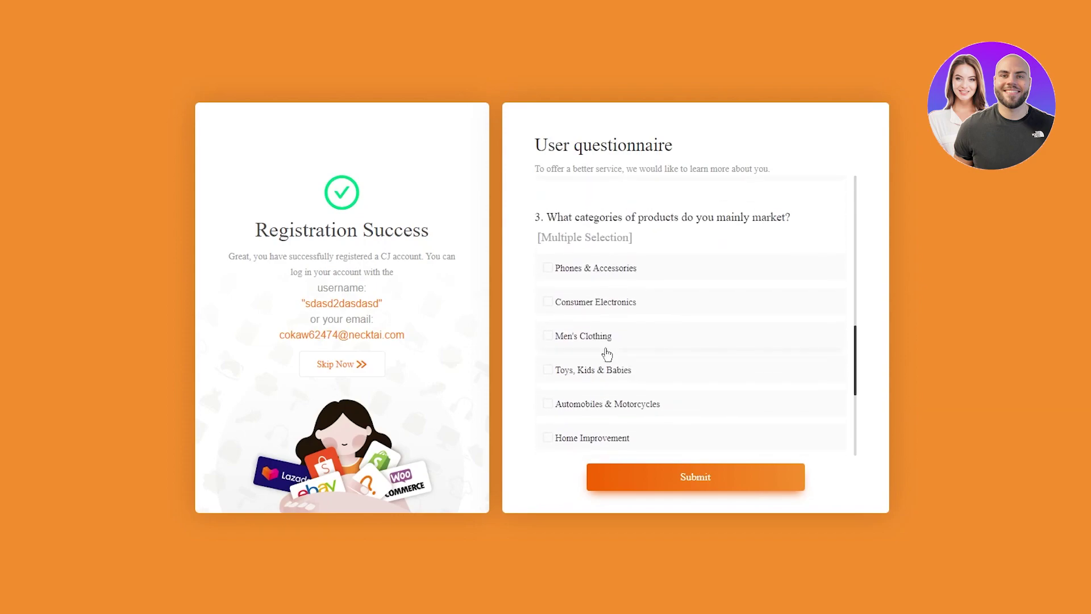
left_click(611, 267)
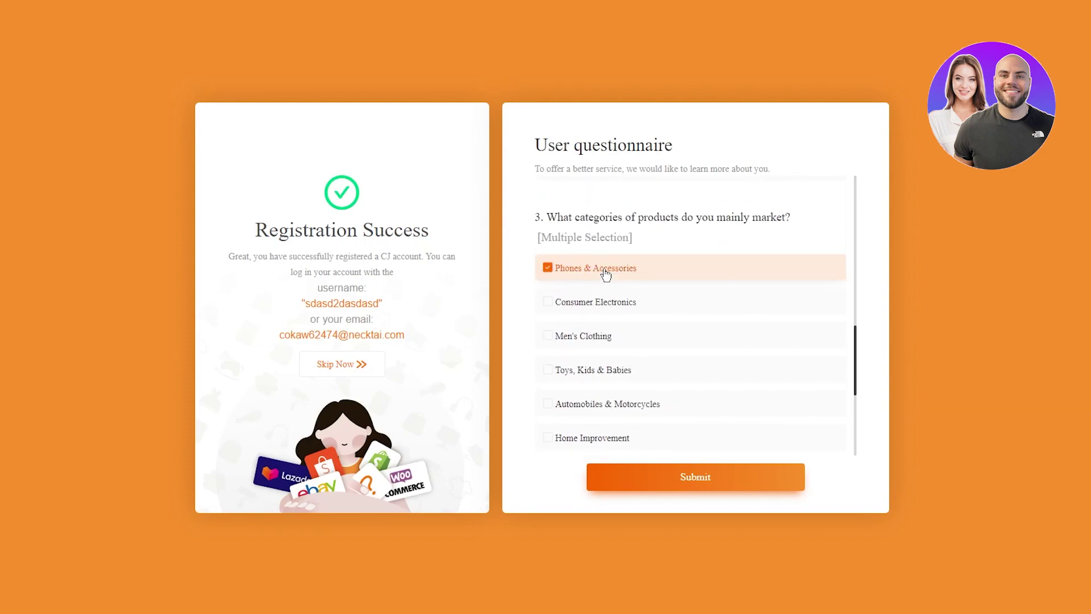
left_click(606, 339)
left_click(667, 482)
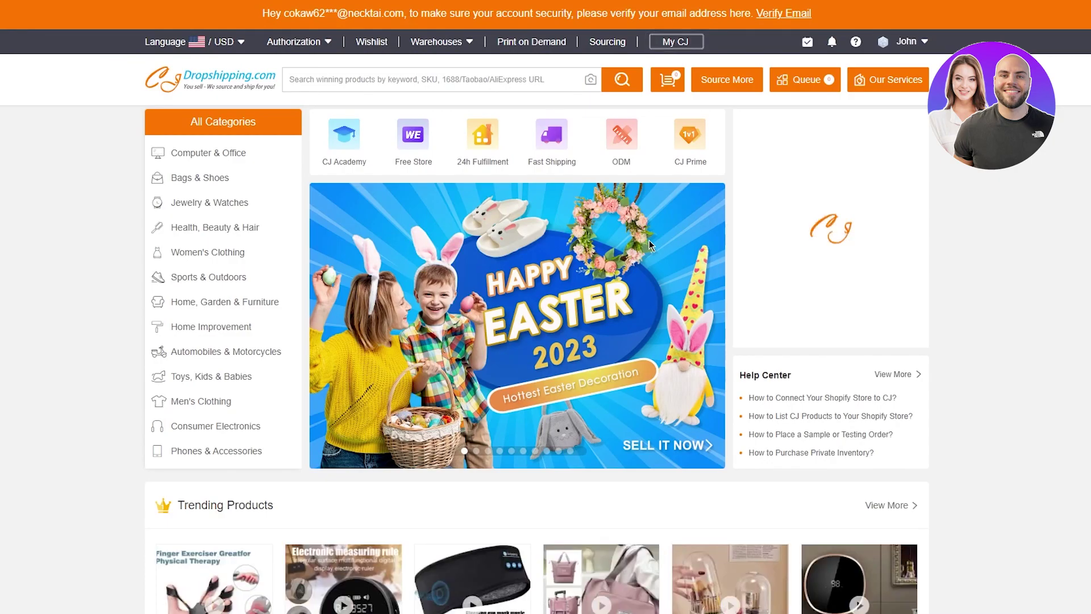
- Close the chat-bot question popup on the signed-in CJ home page
scroll(650, 246, "down", 1)
left_click(836, 204)
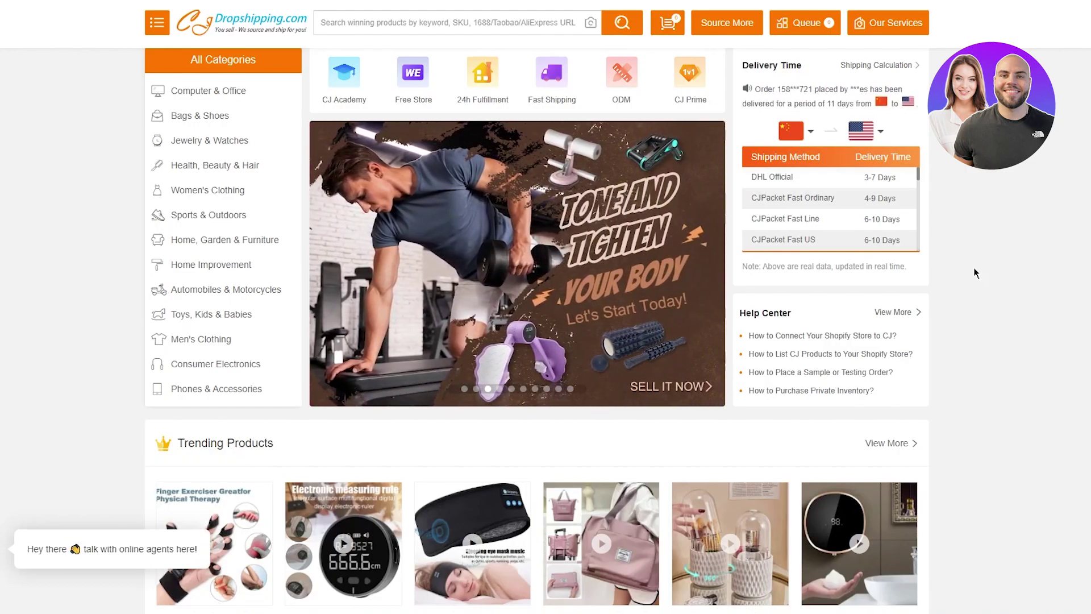
scroll(975, 274, "down", 7)
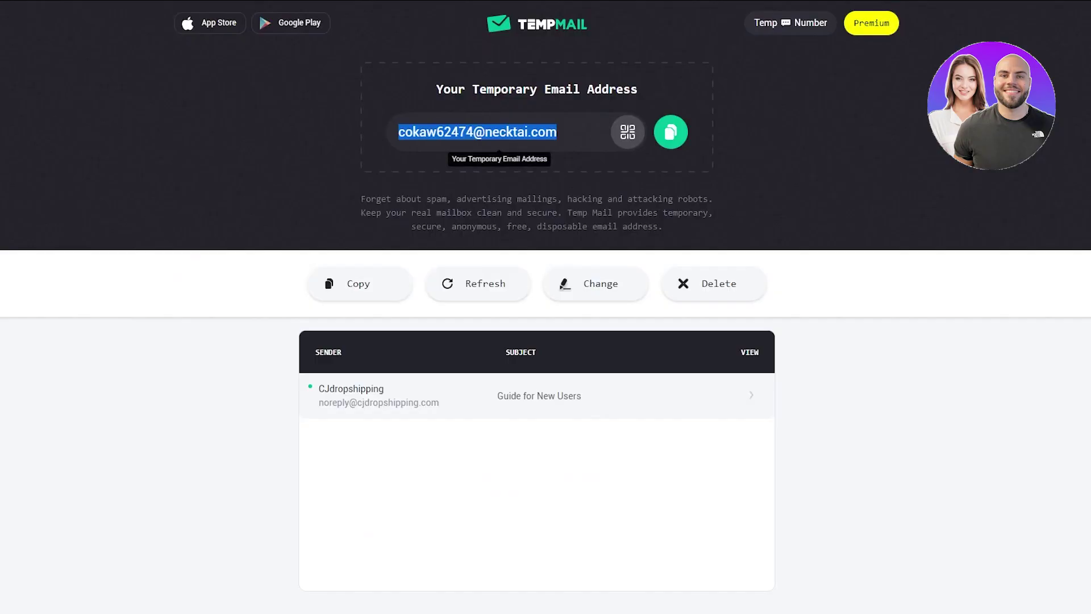
- Go to Shopify, open the hohiohihkh store's admin, and dismiss the search suggestions
left_click(219, 9)
type("sho")
key("Return")
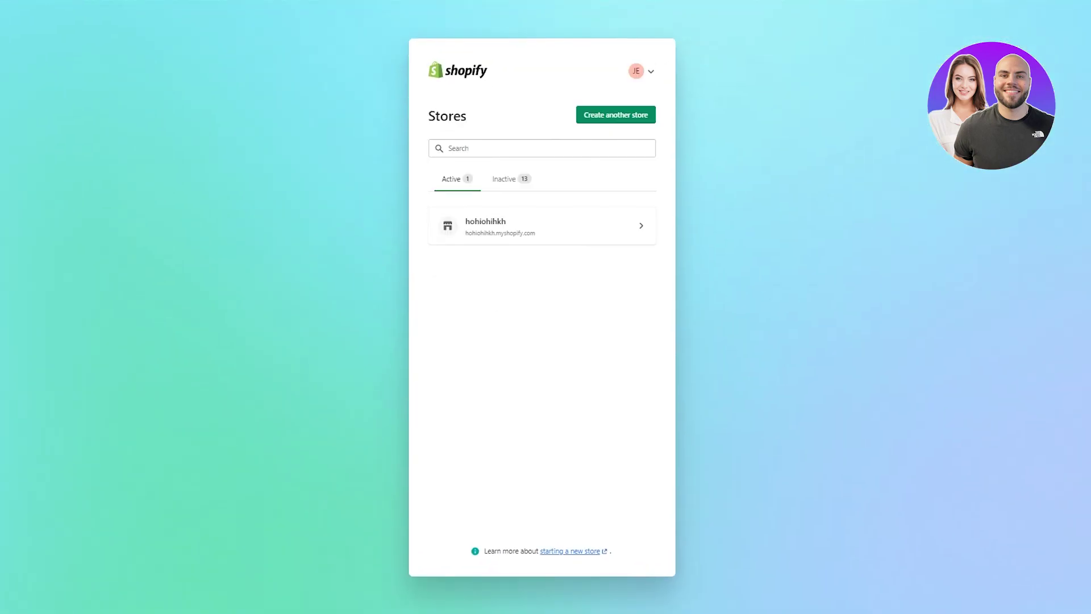
left_click(534, 234)
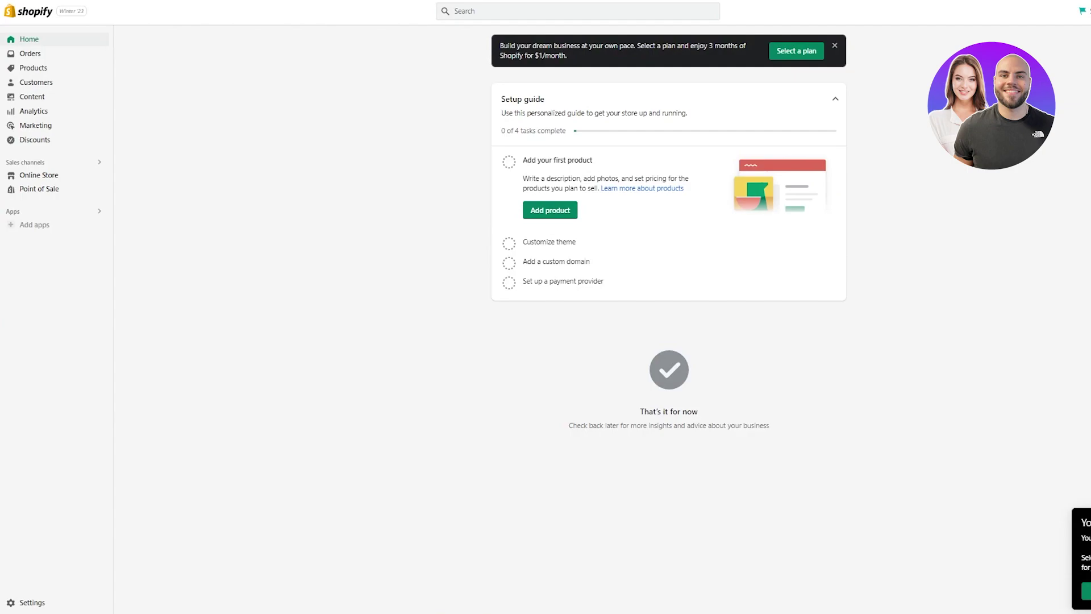
left_click(464, 11)
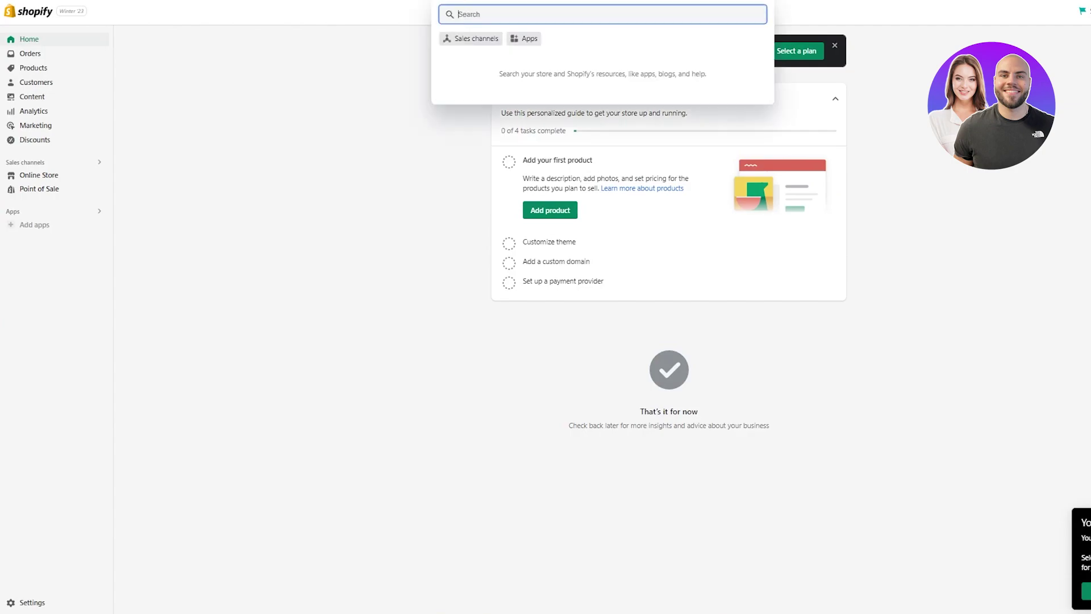
left_click(401, 66)
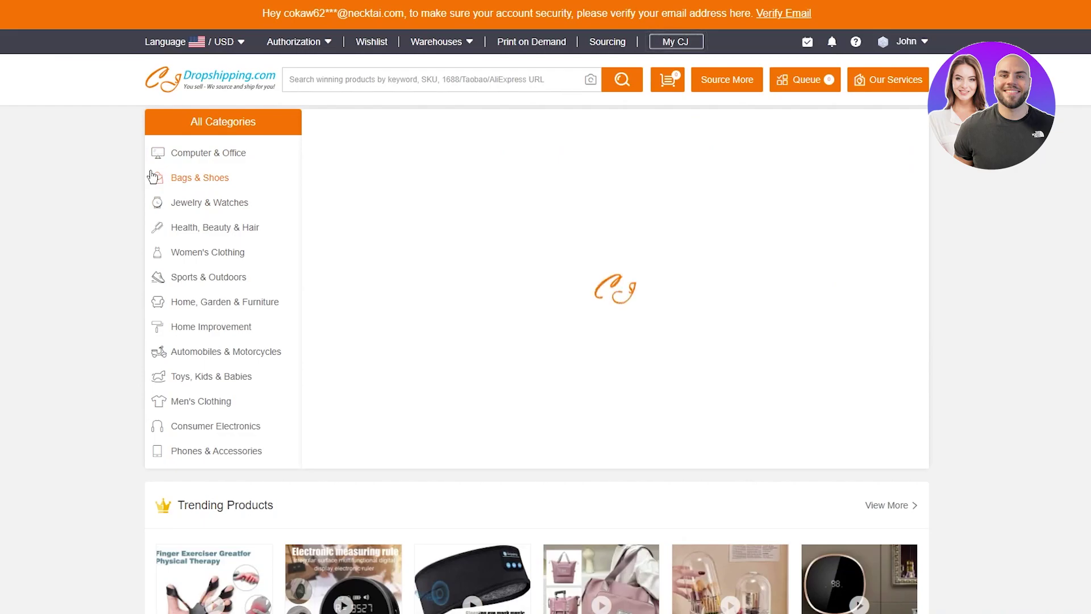
- Open the My CJ dashboard, collapse its submenu, and expand Store Authorization platforms
scroll(205, 177, "down", 4)
scroll(70, 148, "up", 4)
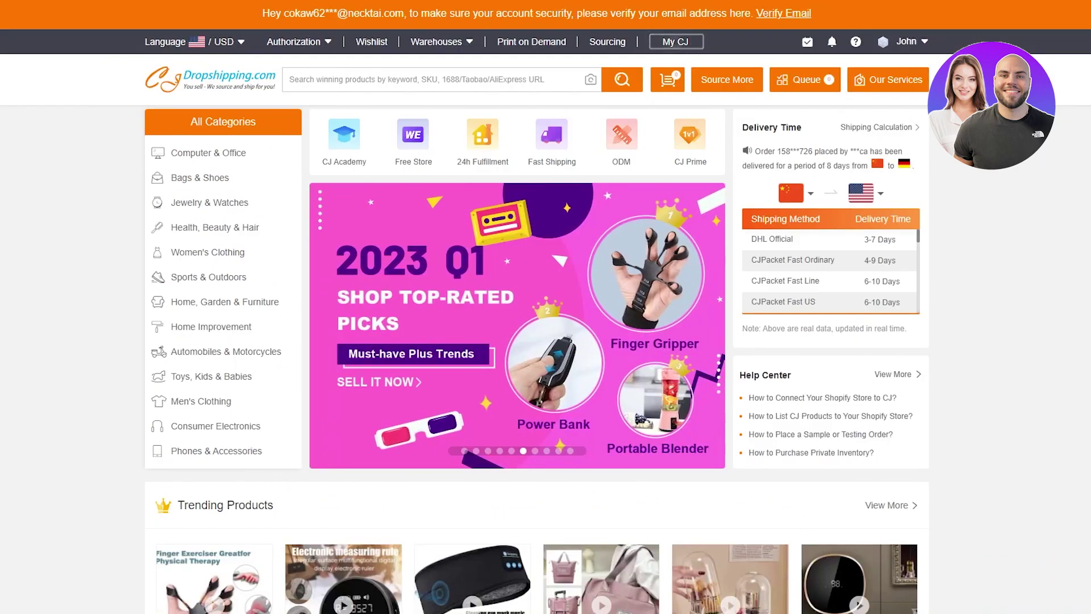
left_click(688, 48)
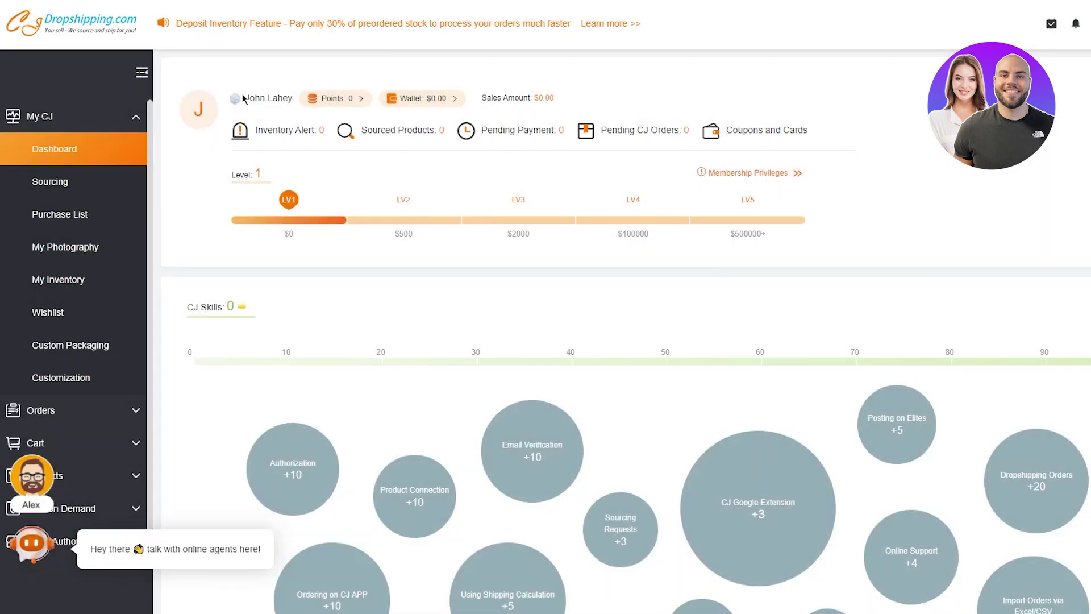
left_click(80, 117)
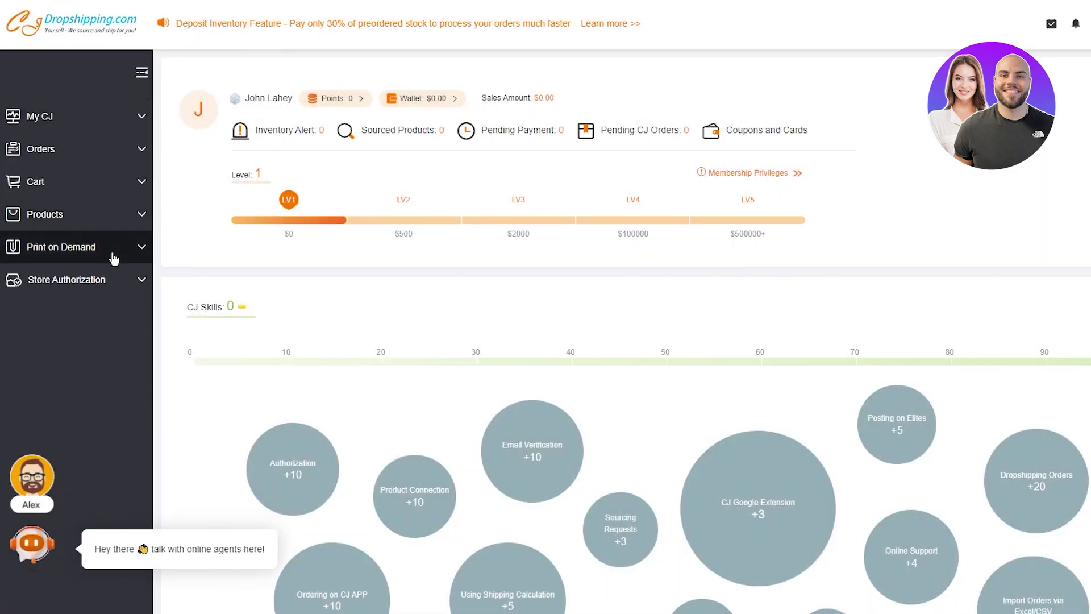
left_click(87, 282)
scroll(66, 212, "down", 6)
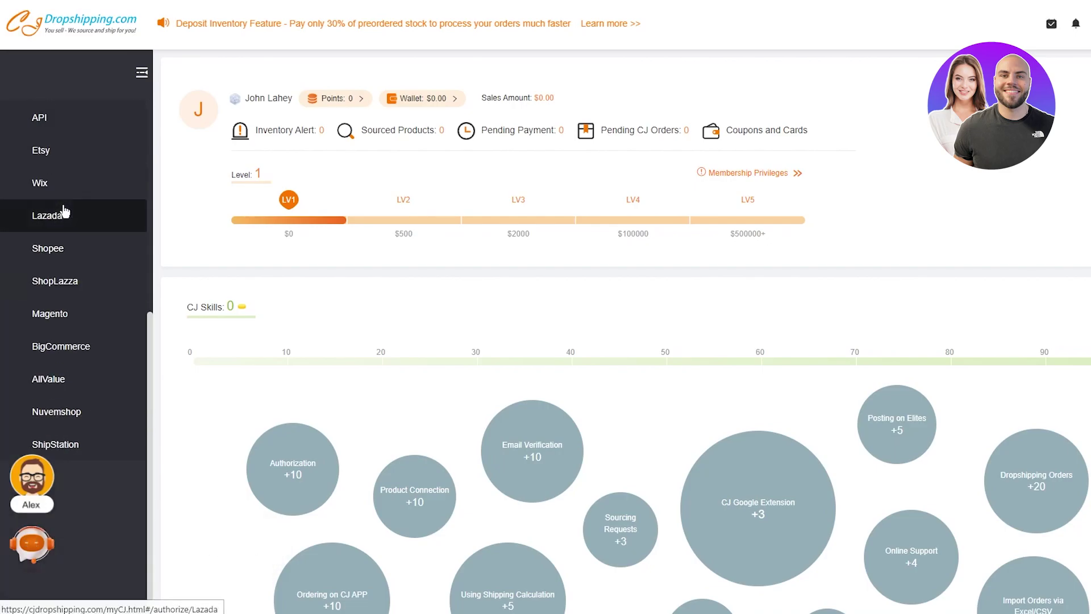
scroll(64, 212, "up", 4)
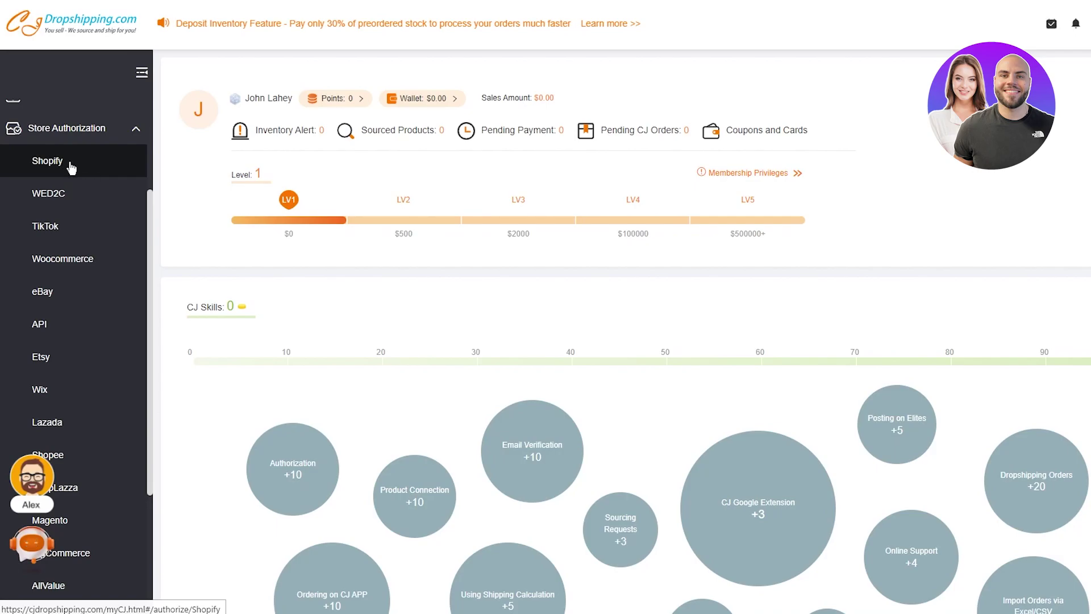
- Open the Shopify store authorization page and start adding a new Shopify store
left_click(37, 170)
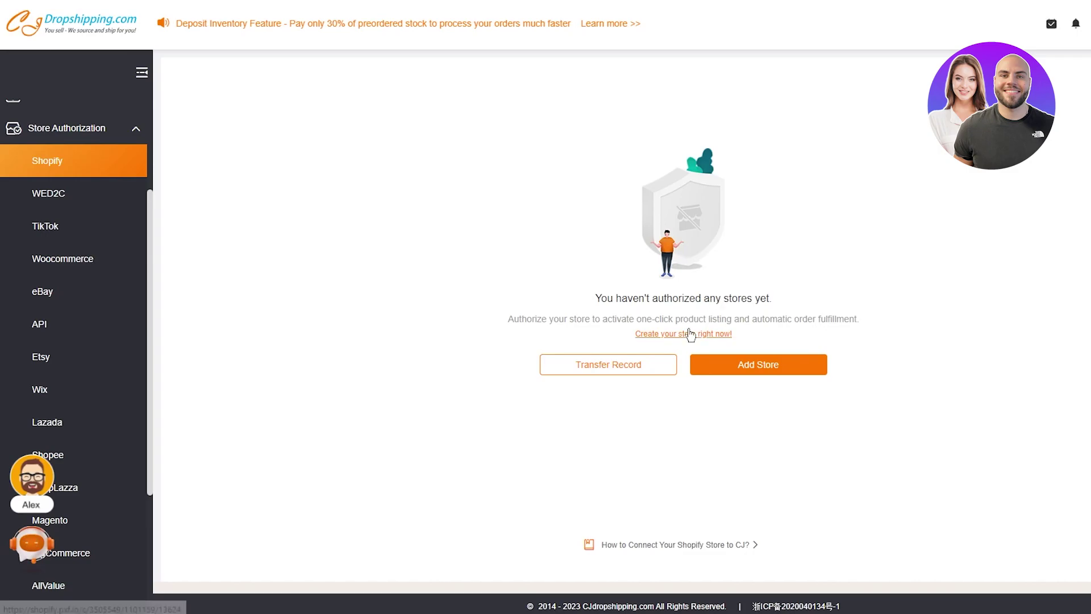
left_click(732, 364)
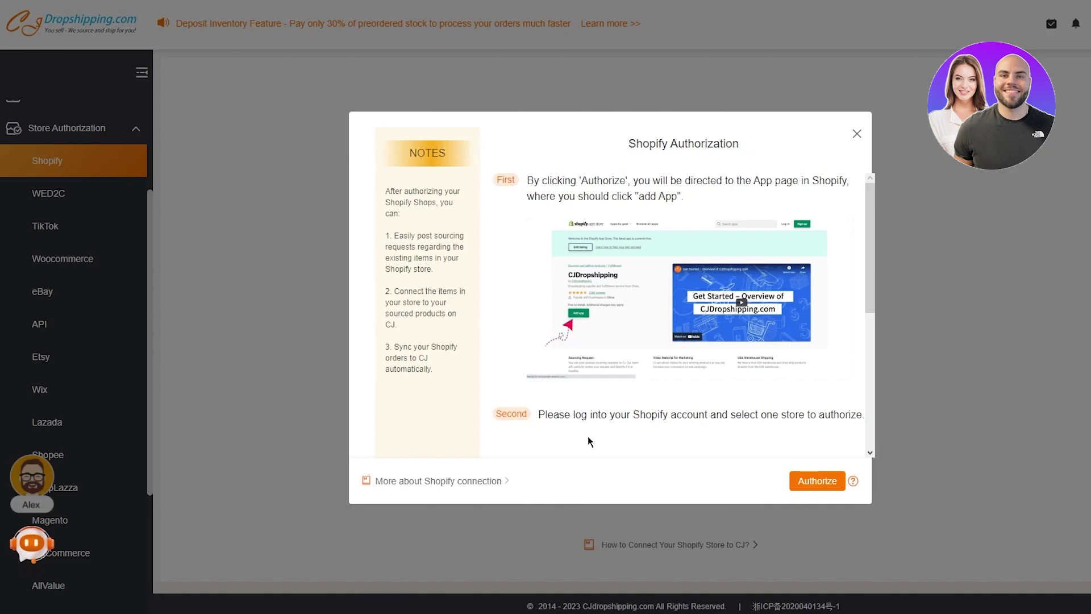
- Authorize CJ, add the CJdropshipping app from the App Store, and choose the Shopify account
left_click(810, 482)
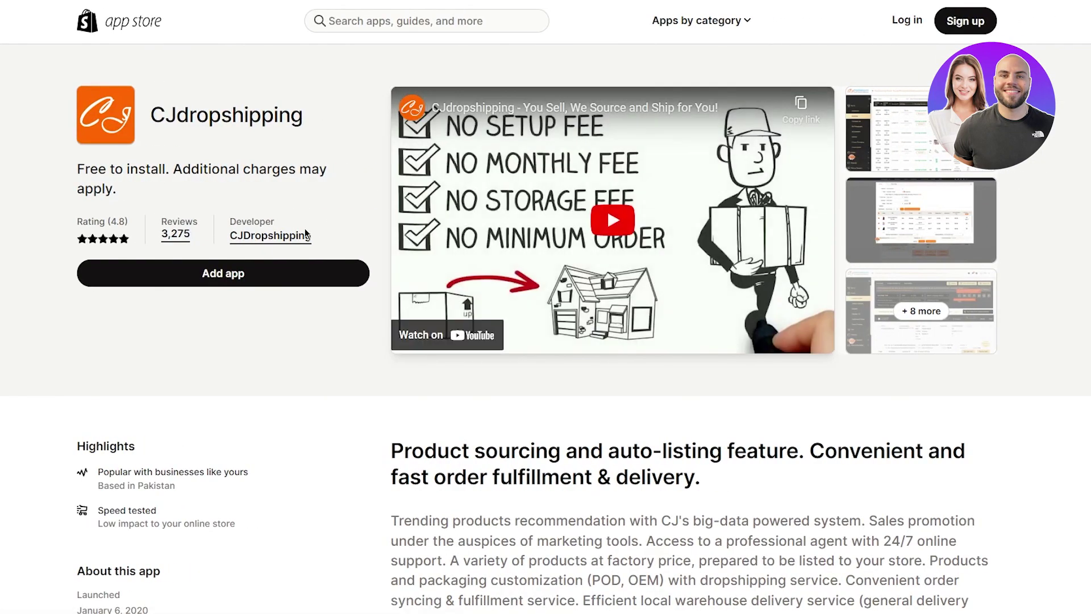
left_click(237, 279)
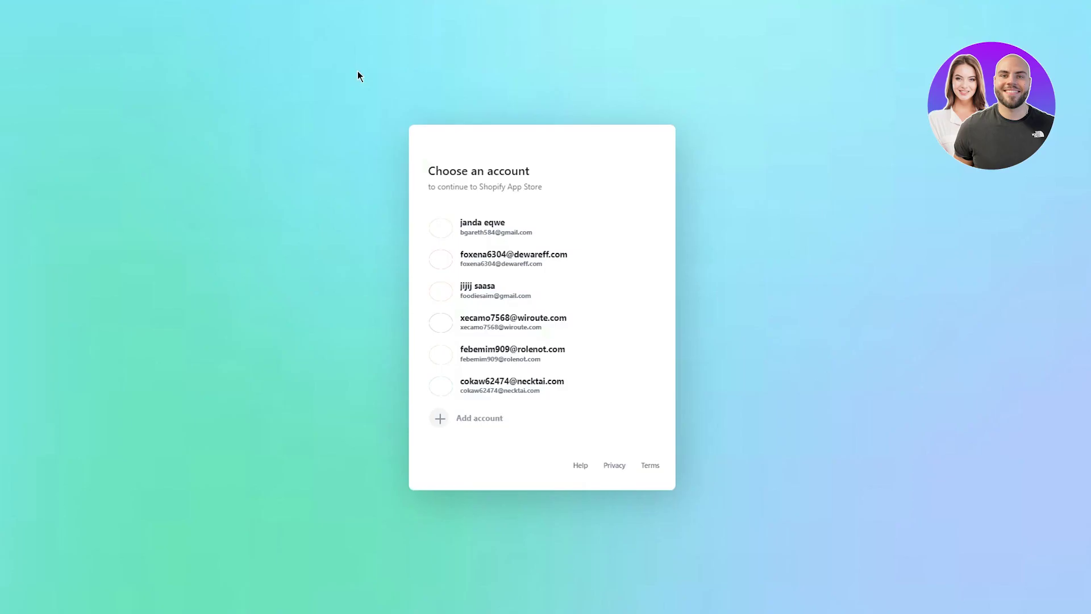
left_click(509, 243)
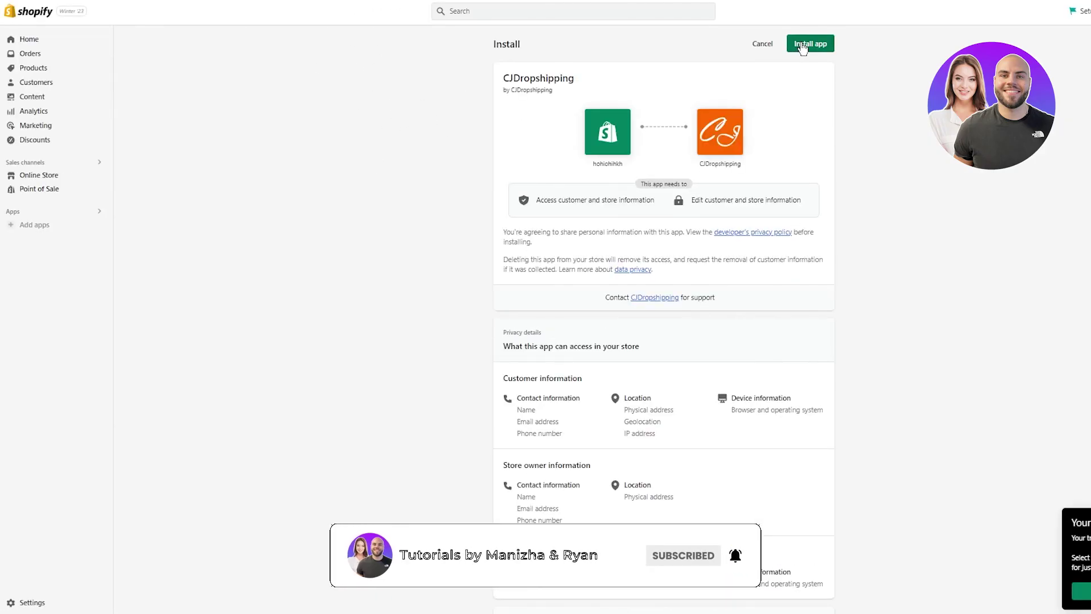
- Install the CJdropshipping app on the Shopify store
left_click(801, 45)
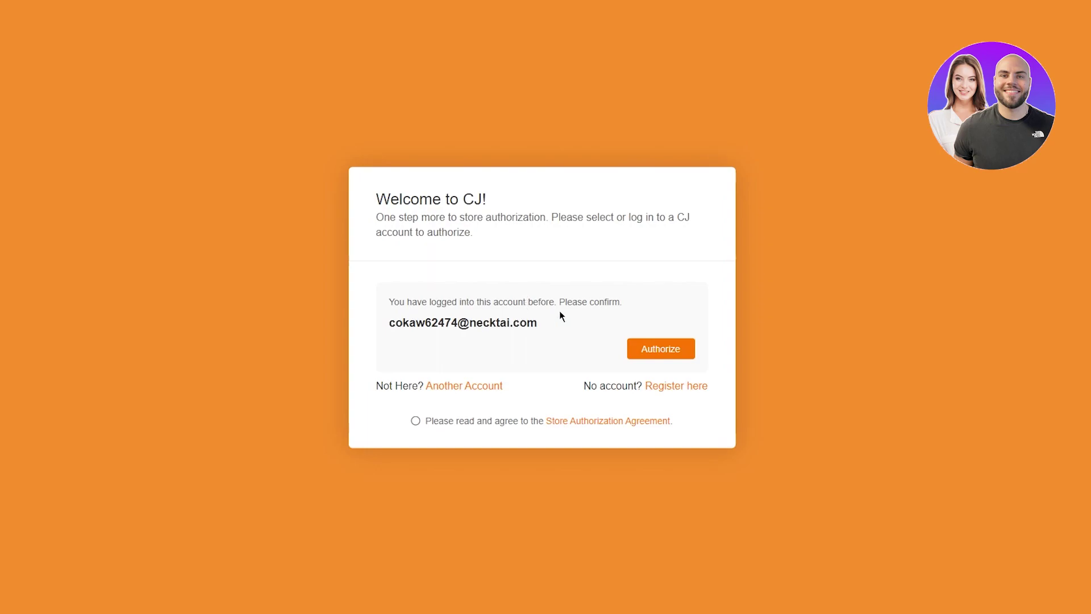
- Accept the Store Authorization Agreement and authorize the Shopify store with the existing CJ account
left_click(415, 421)
left_click(668, 347)
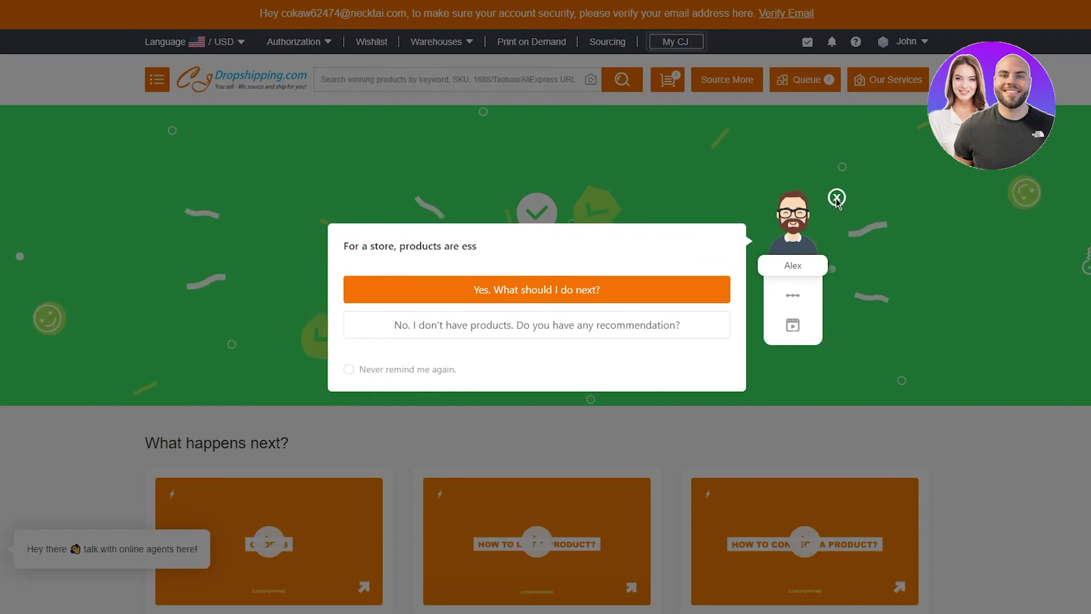
left_click(836, 197)
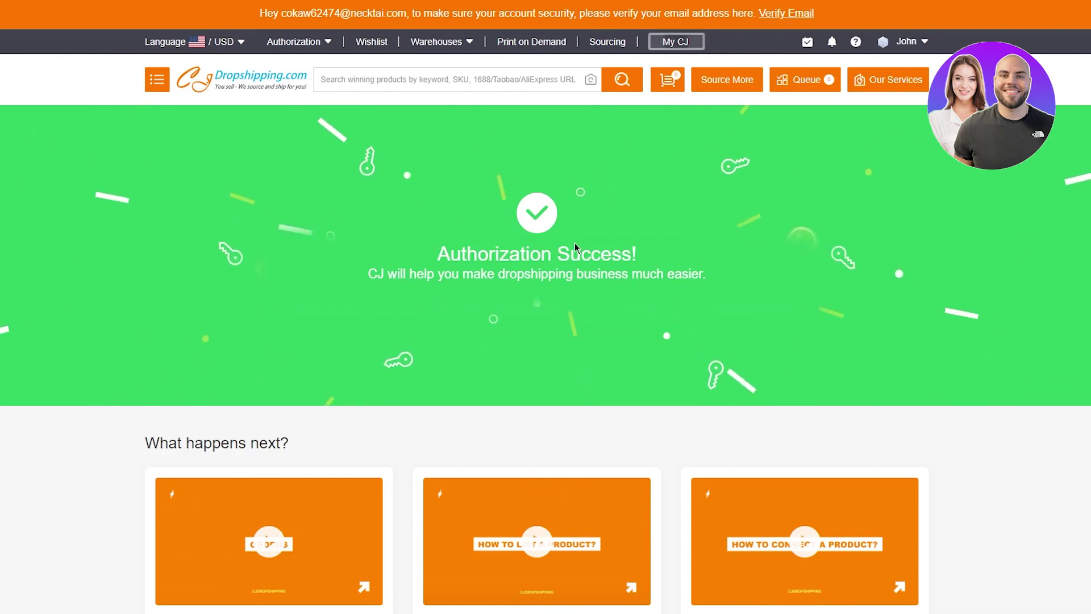
scroll(575, 243, "down", 7)
scroll(575, 244, "down", 5)
scroll(574, 244, "up", 2)
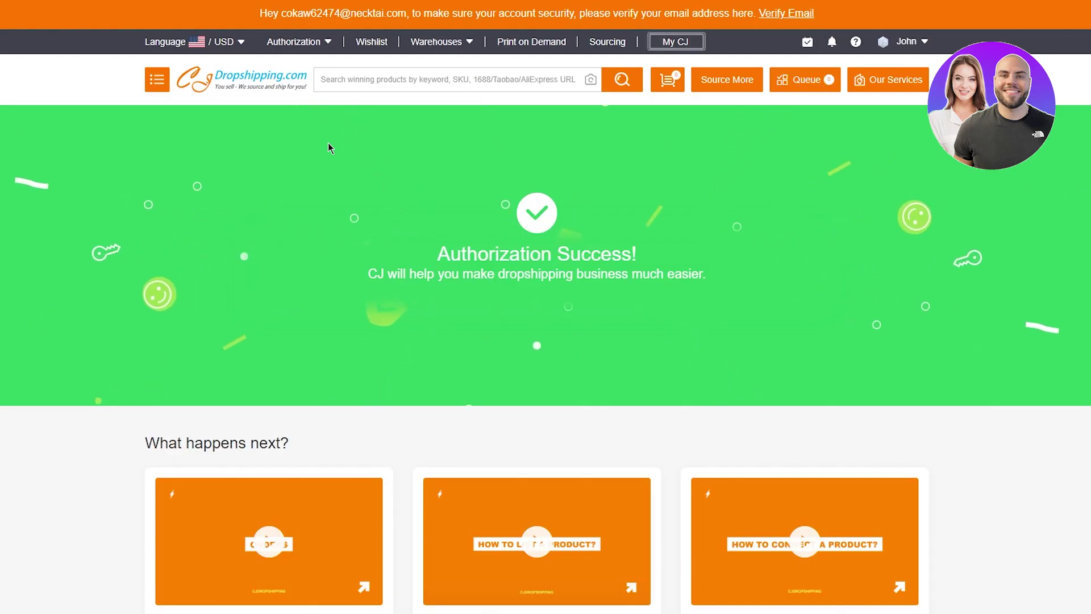
- Go to the CJ home page, dismiss the chatbot pop-up, and scroll to the Flame Aroma Diffuser trending product
left_click(240, 83)
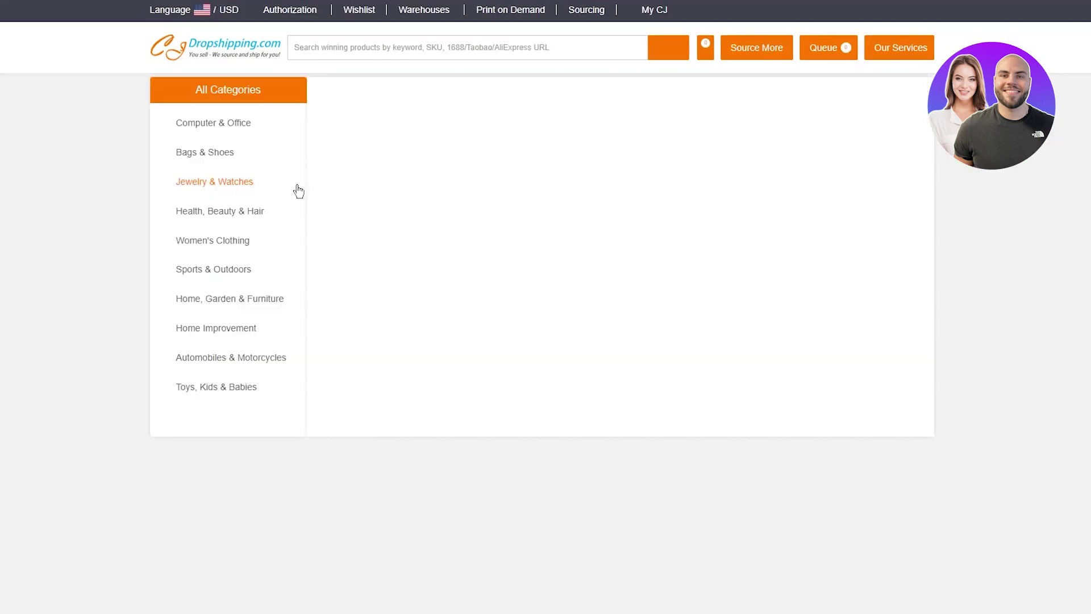
scroll(83, 212, "down", 2)
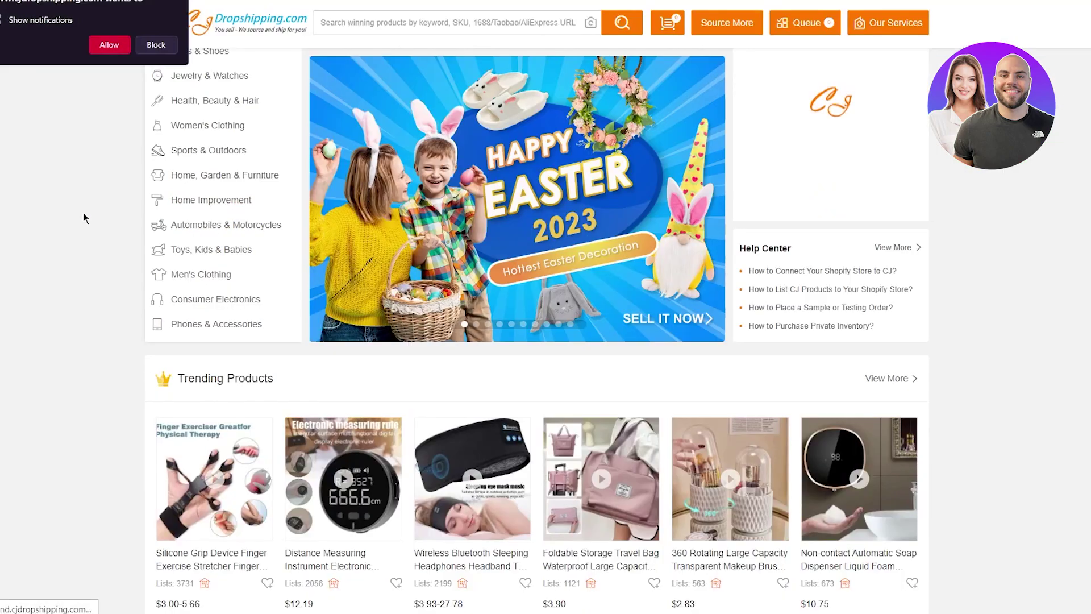
left_click(836, 198)
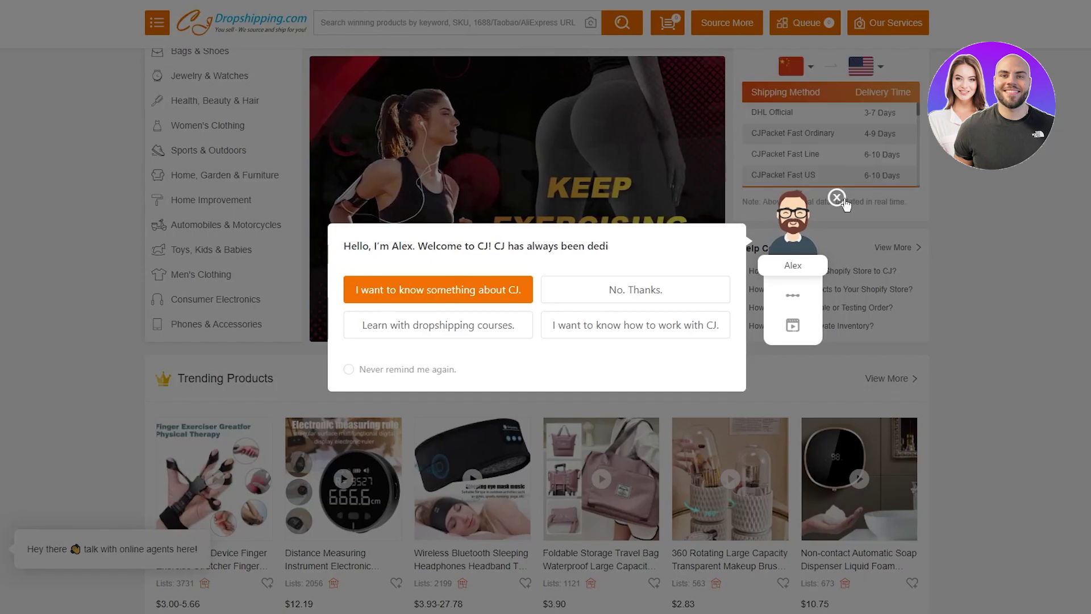
scroll(104, 149, "down", 12)
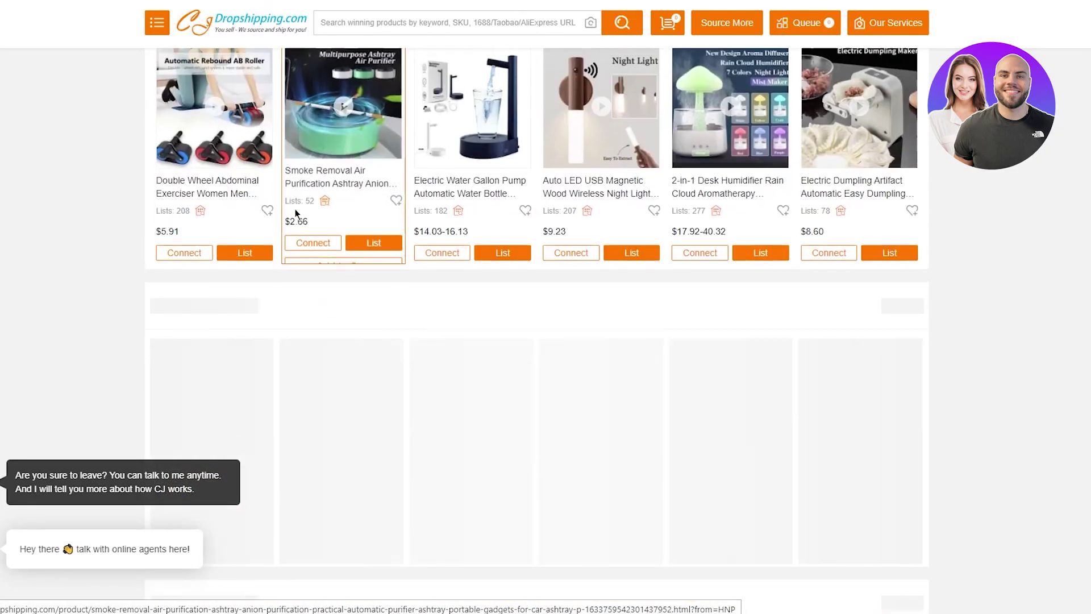
scroll(104, 147, "down", 5)
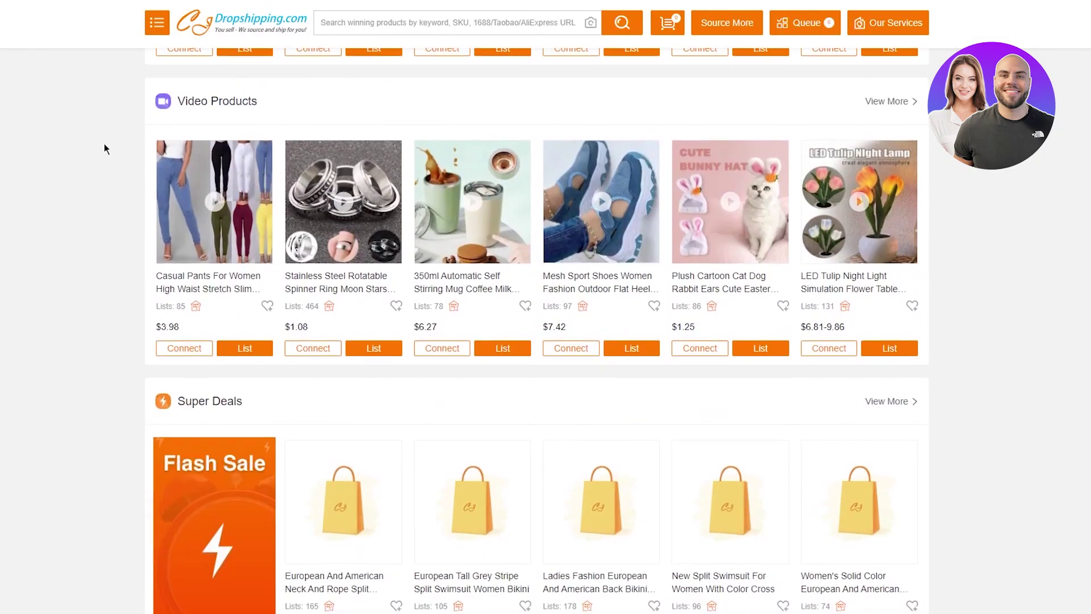
scroll(104, 149, "down", 2)
scroll(104, 149, "down", 9)
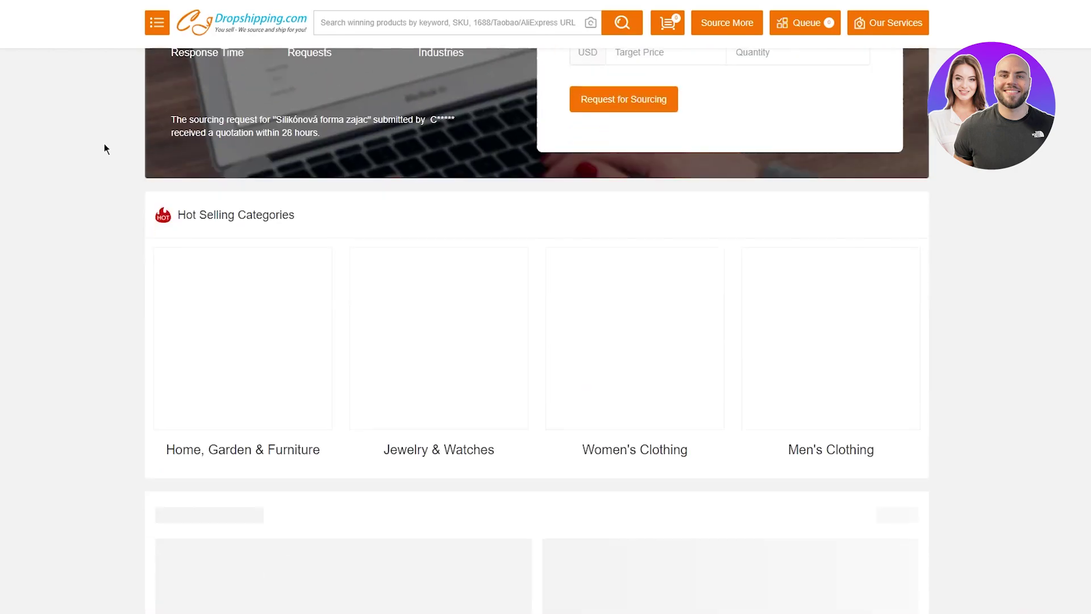
scroll(104, 148, "down", 8)
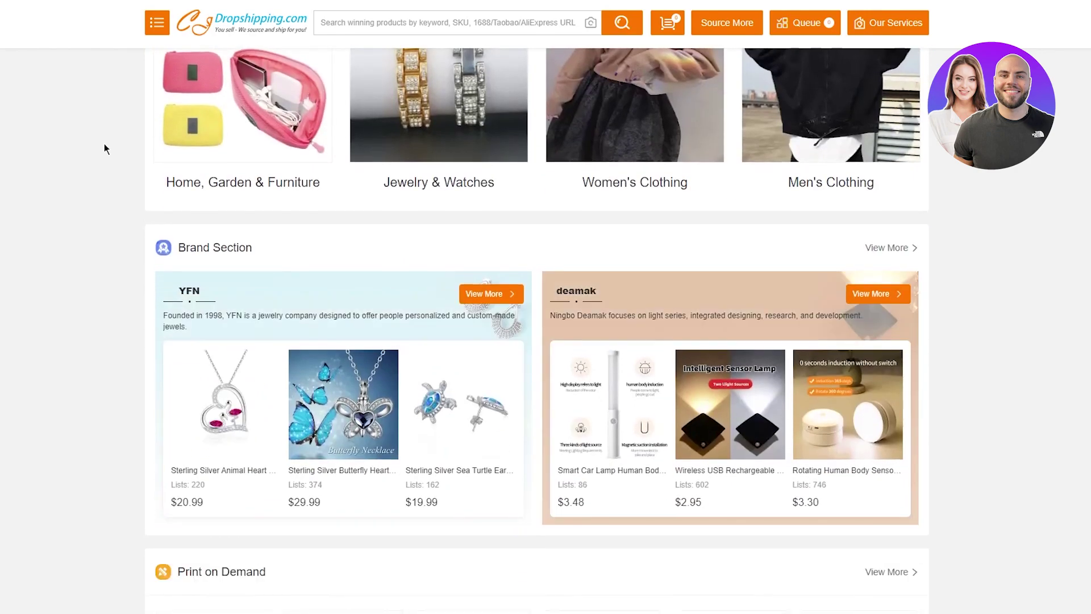
scroll(104, 149, "down", 6)
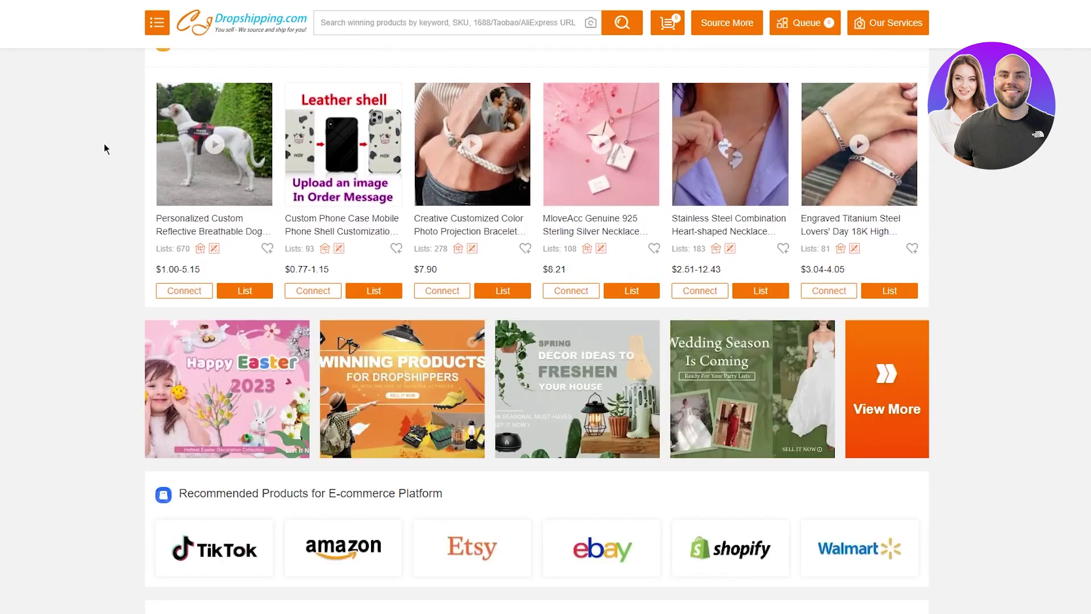
scroll(104, 149, "up", 20)
scroll(104, 149, "down", 9)
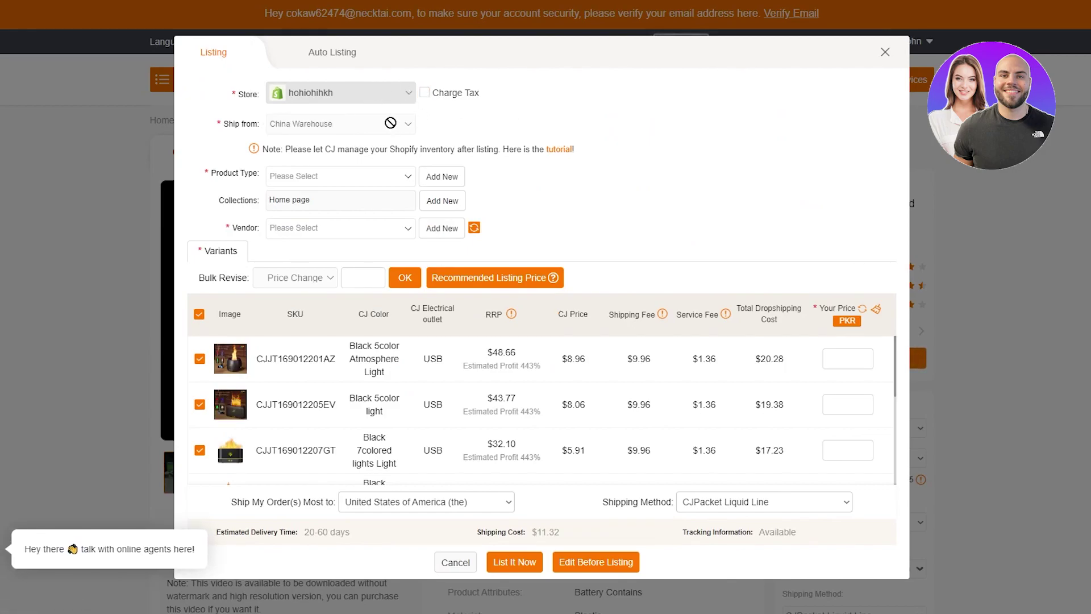
- Add Electronics as a new product type for the diffuser listing
left_click(327, 180)
left_click(435, 177)
left_click(359, 170)
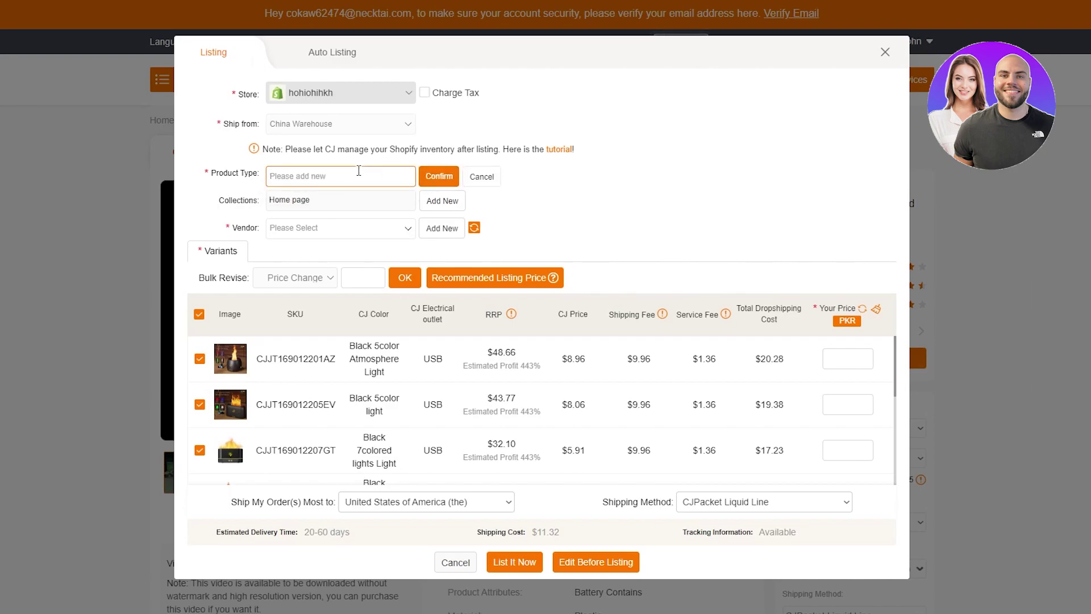
type("Electronics")
left_click(439, 176)
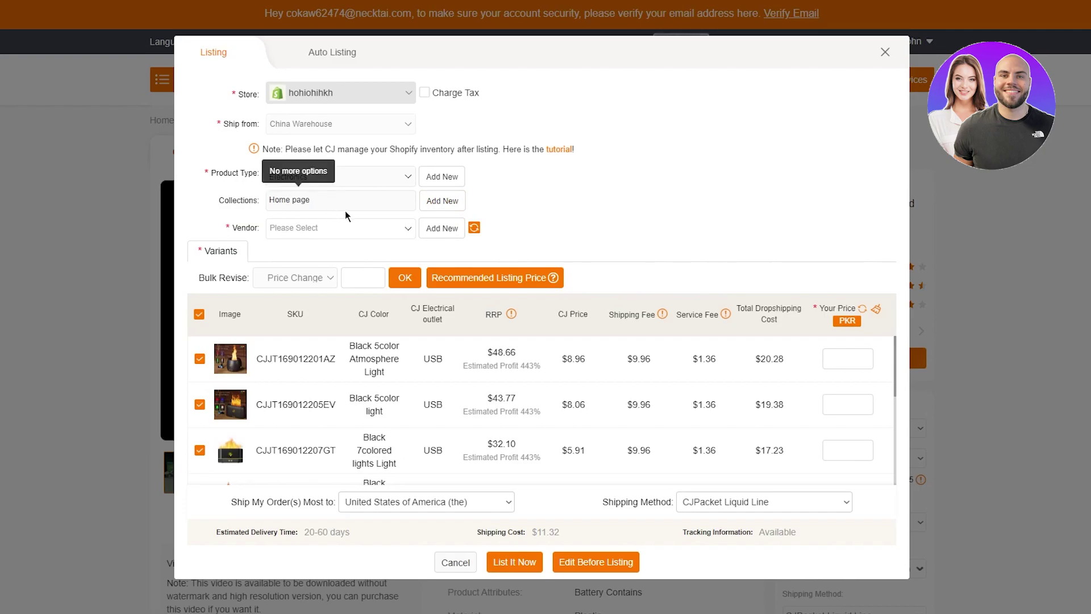
- Add V as a new vendor for the listing
left_click(442, 227)
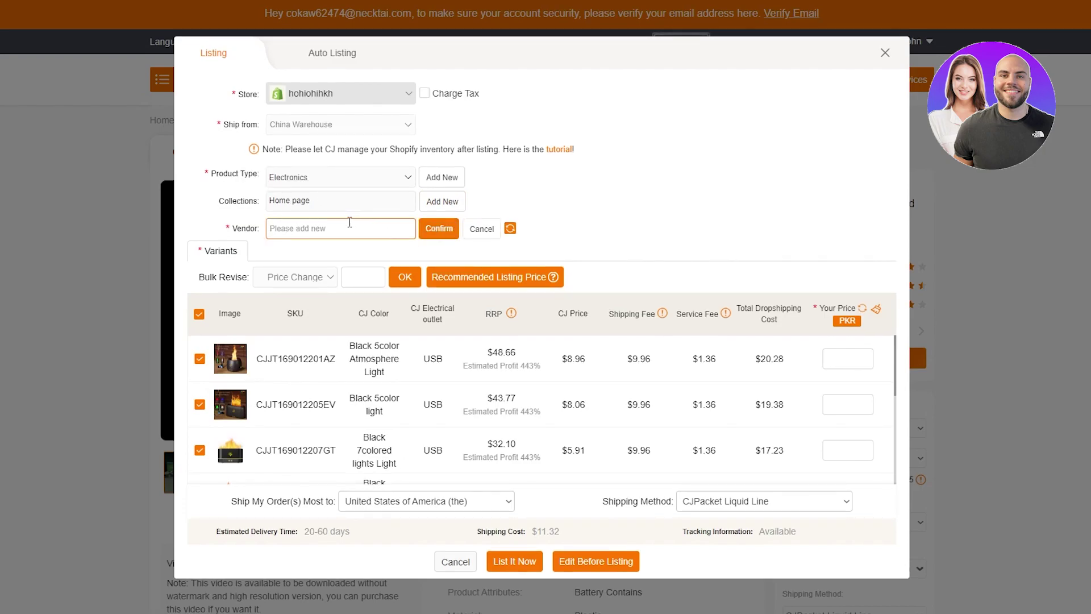
type("V")
left_click(441, 233)
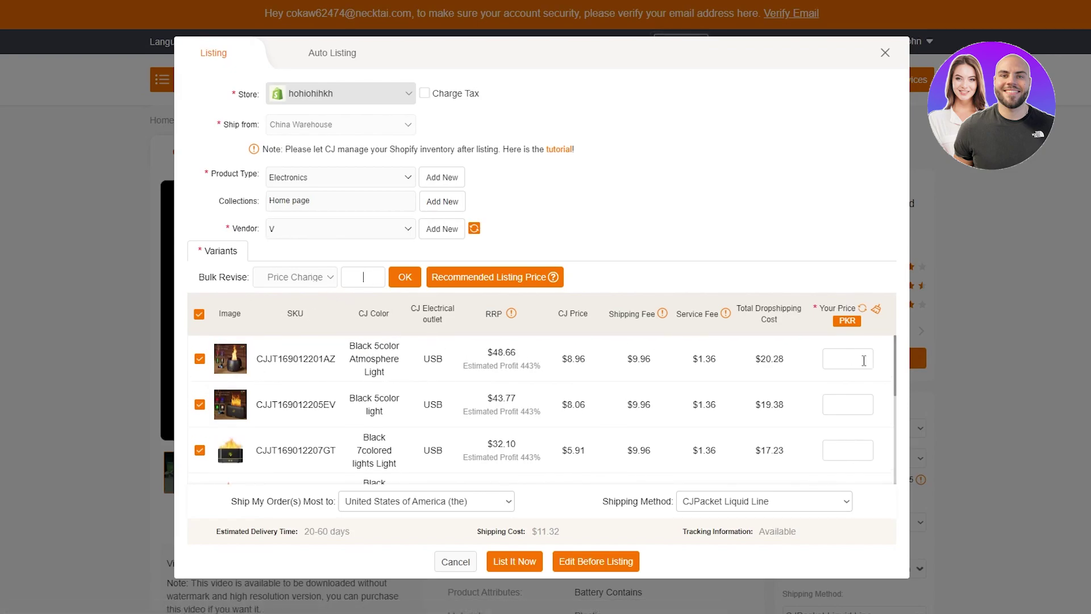
- Fill every variant's price with the recommended PKR listing price, e.g. 16938.72 for the first
scroll(860, 357, "down", 5)
scroll(852, 356, "up", 5)
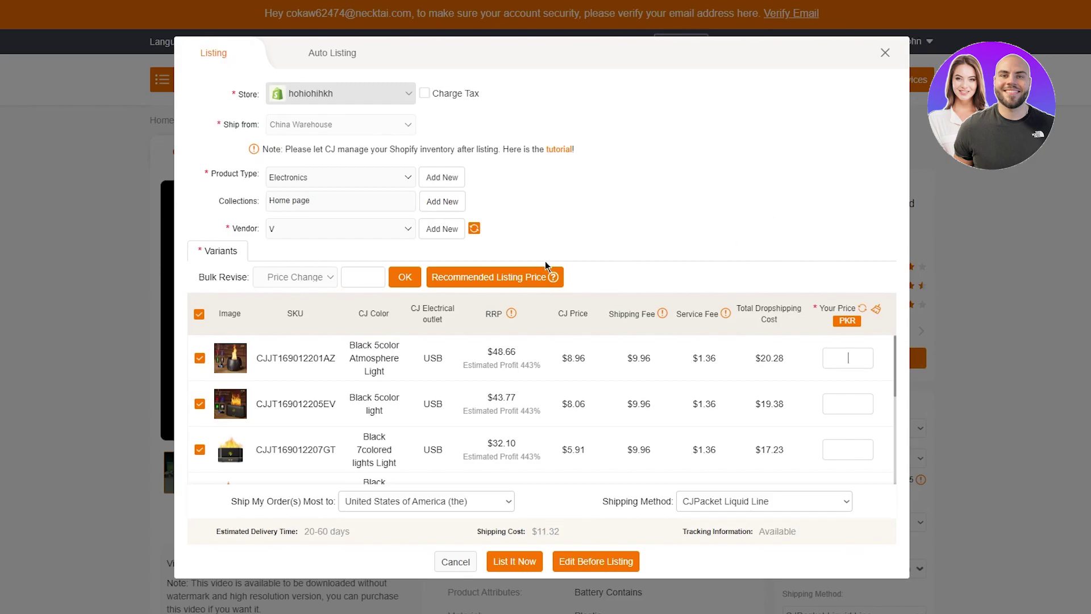
scroll(863, 358, "down", 5)
scroll(863, 359, "up", 5)
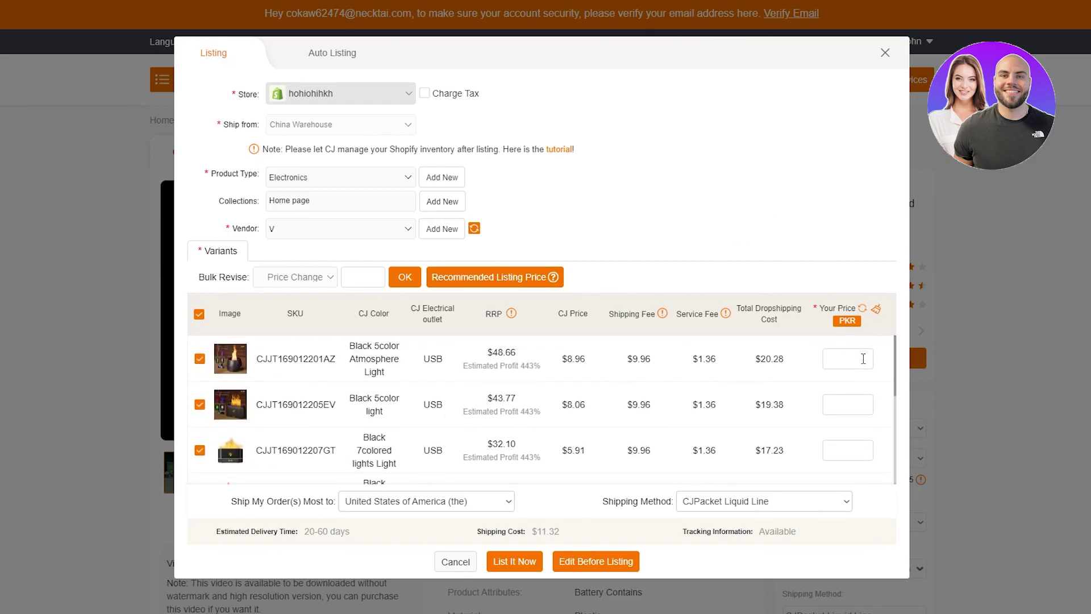
scroll(869, 438, "down", 5)
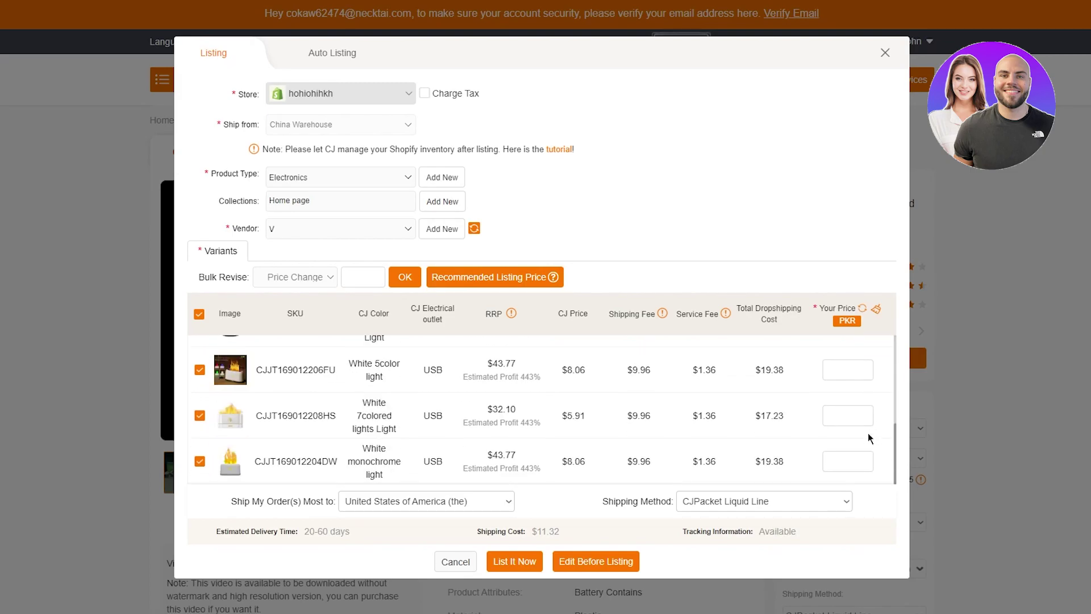
scroll(868, 438, "up", 5)
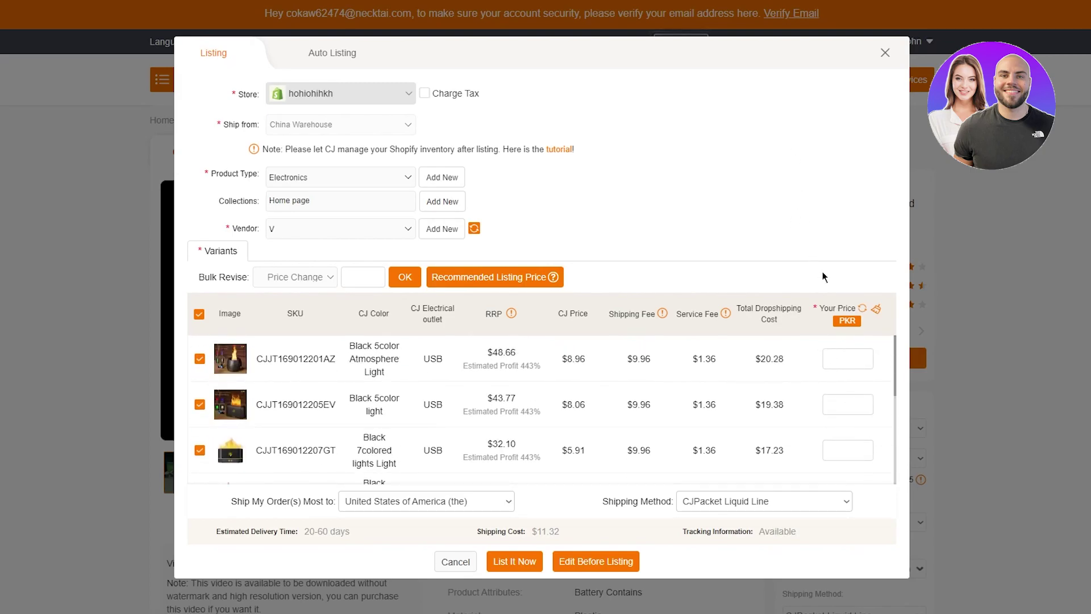
left_click(458, 289)
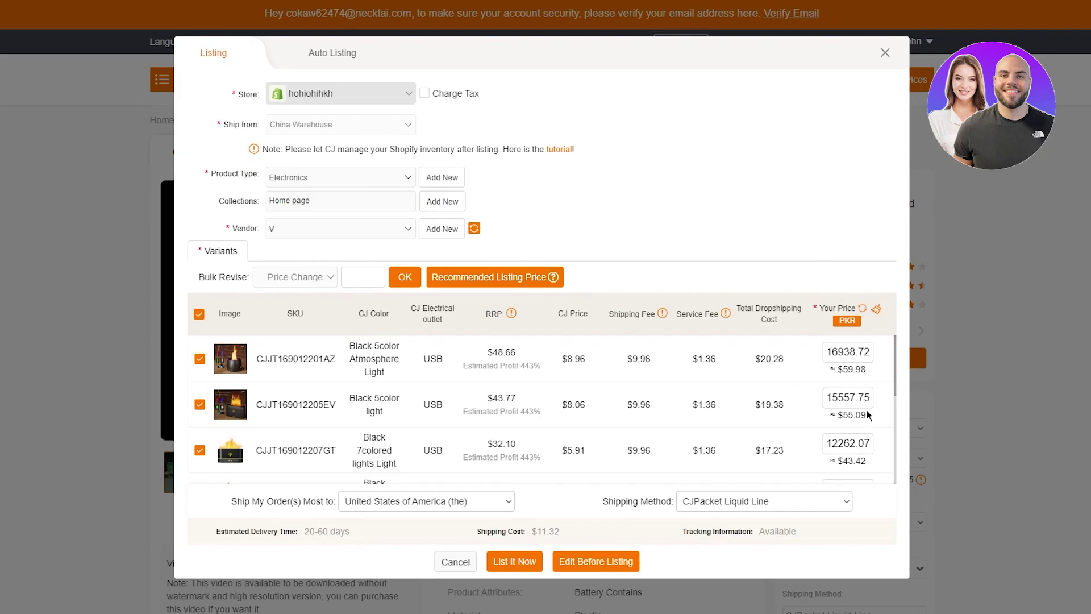
scroll(868, 415, "down", 3)
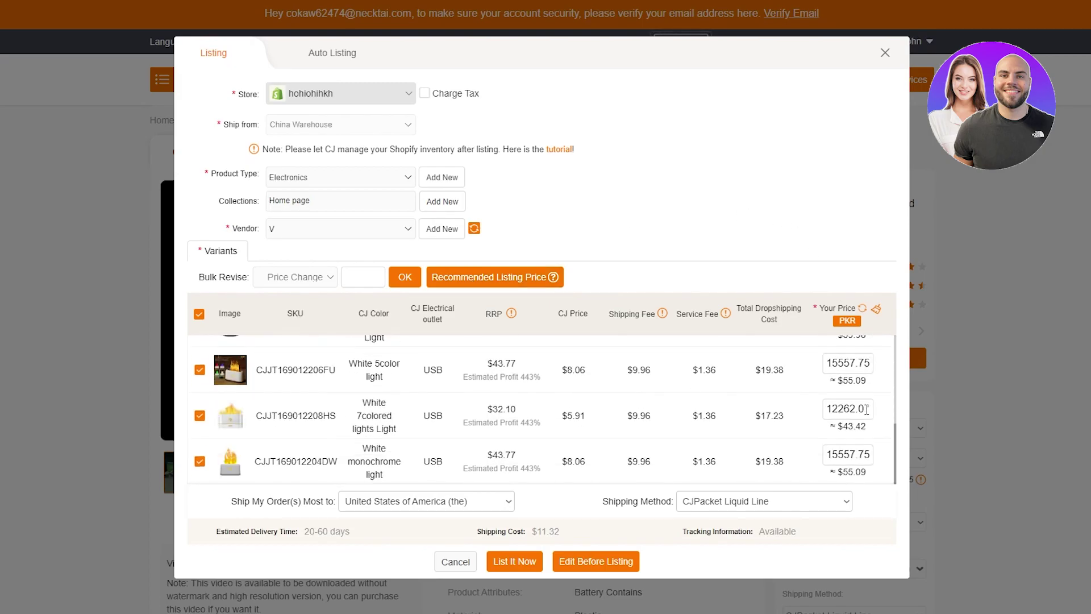
scroll(867, 409, "up", 5)
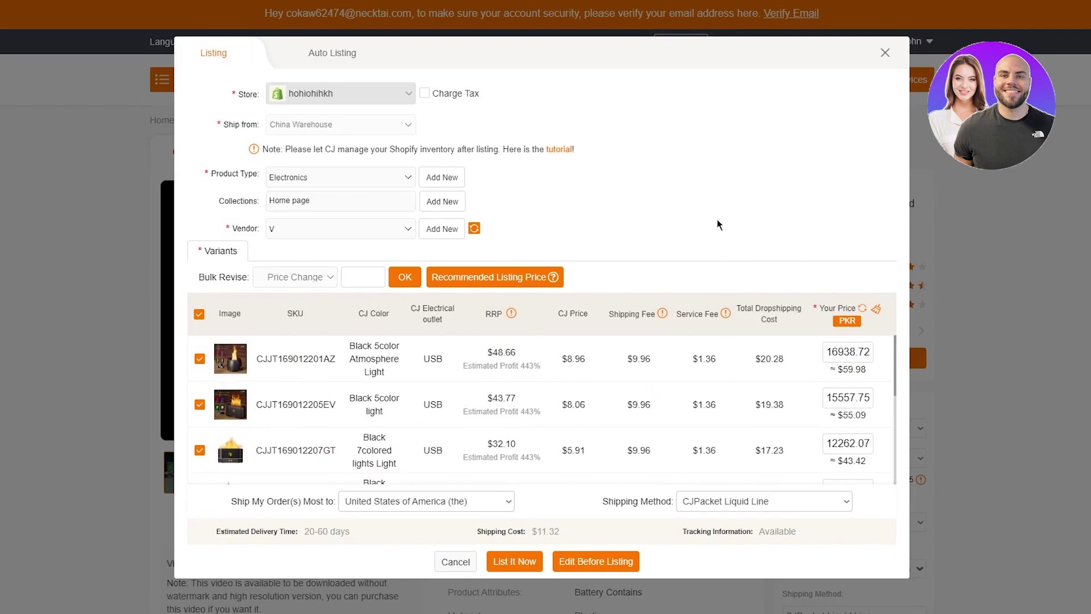
- Keep United States as destination, choose CJPacket Sensitive Pro shipping, and list the diffuser to Shopify
left_click(439, 502)
left_click(439, 502)
left_click(776, 500)
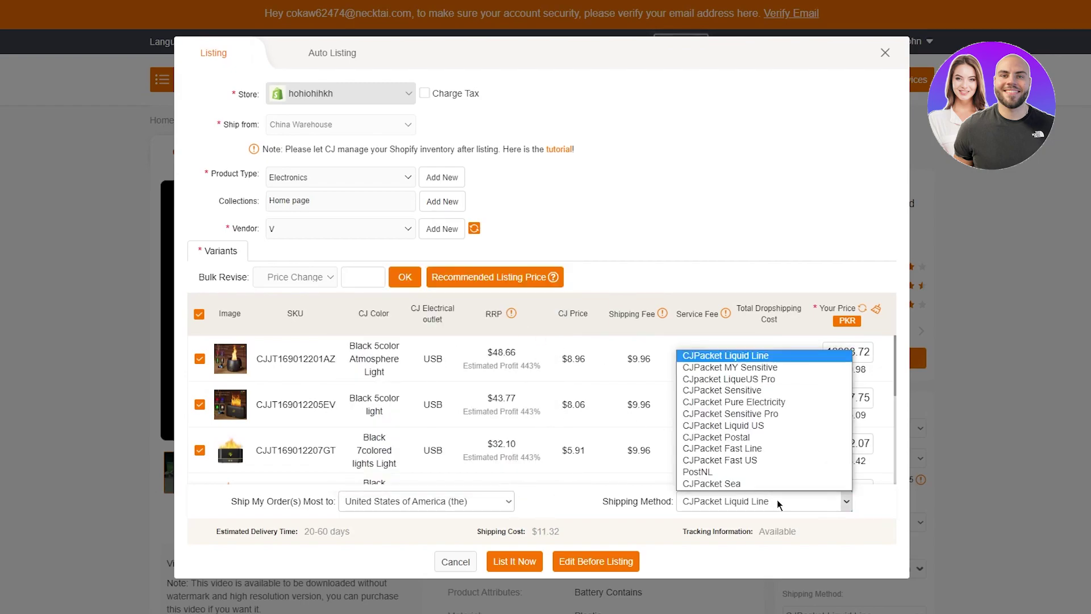
left_click(758, 379)
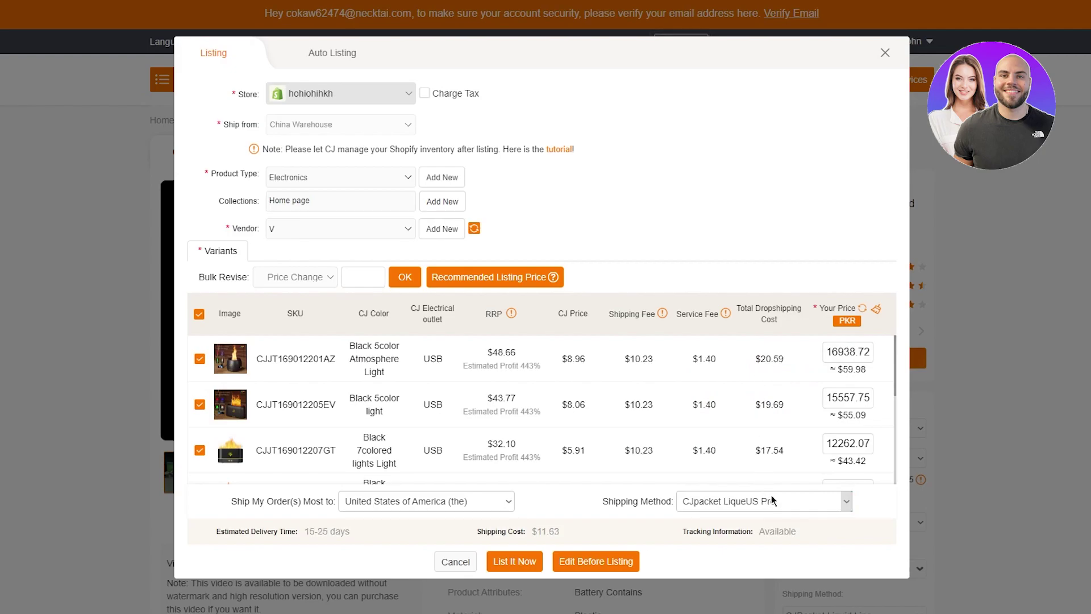
left_click(769, 500)
left_click(762, 442)
left_click(846, 501)
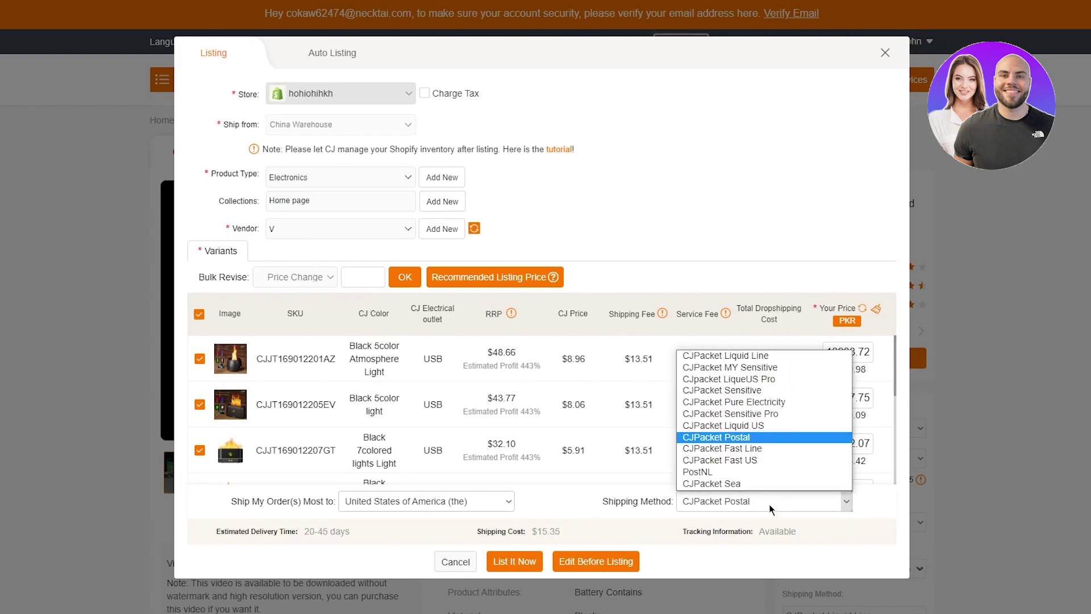
left_click(747, 417)
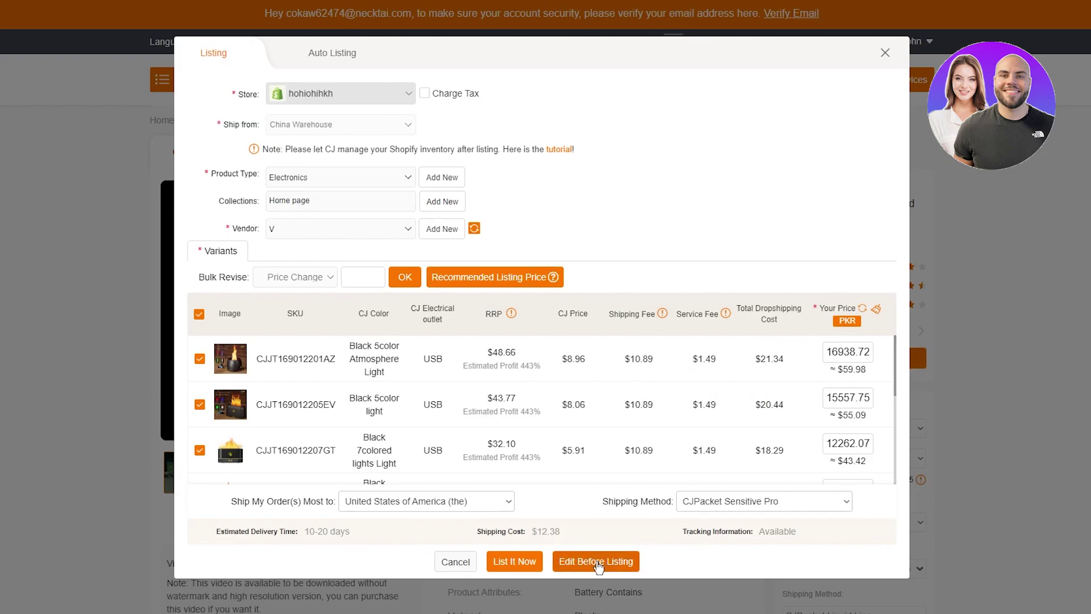
left_click(507, 562)
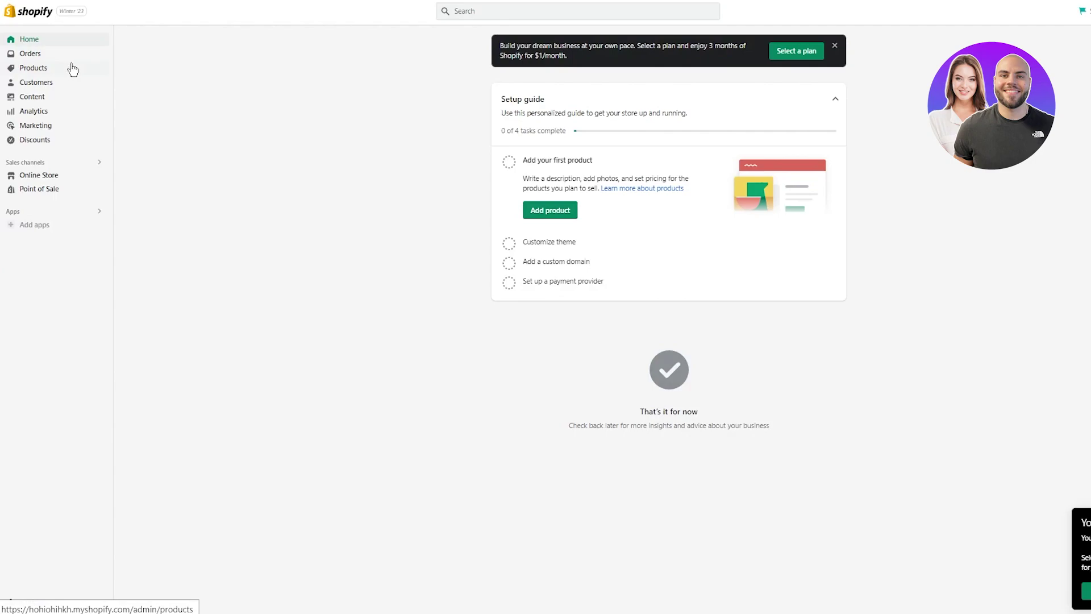
- Open the Flame Aroma Diffuser from the Shopify Products list and review its details
left_click(72, 69)
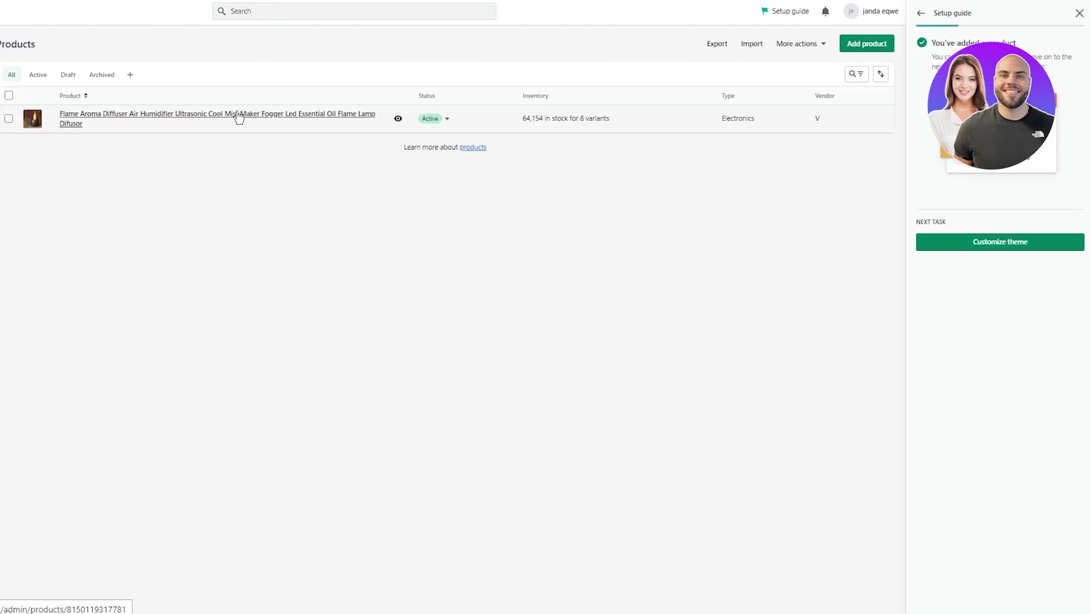
left_click(239, 114)
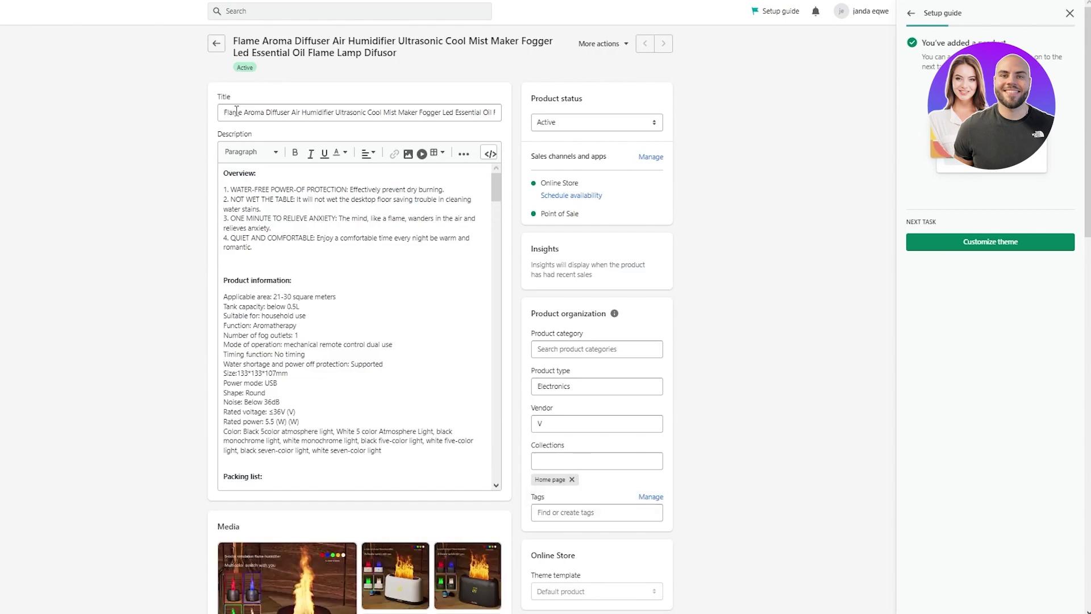
scroll(216, 243, "down", 7)
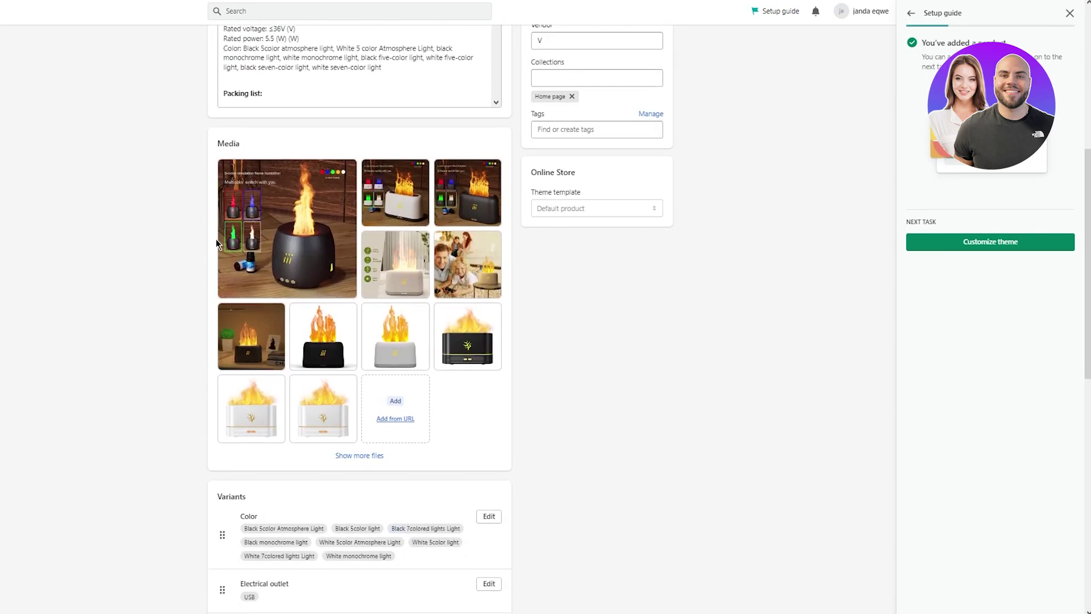
scroll(216, 243, "up", 7)
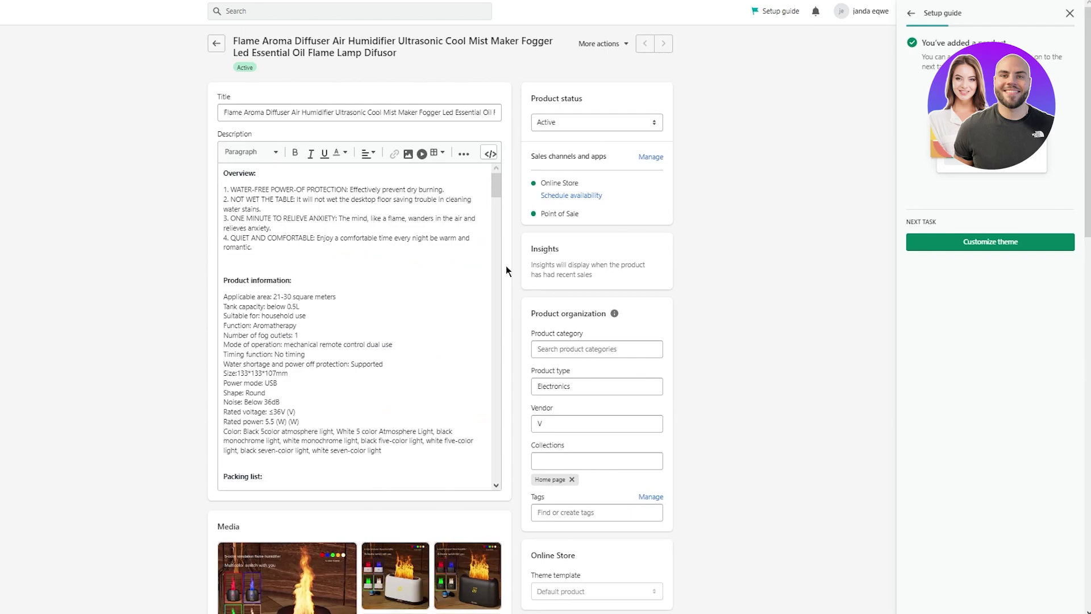
- Close the Setup guide panel and return to the Shopify admin home
left_click(1069, 13)
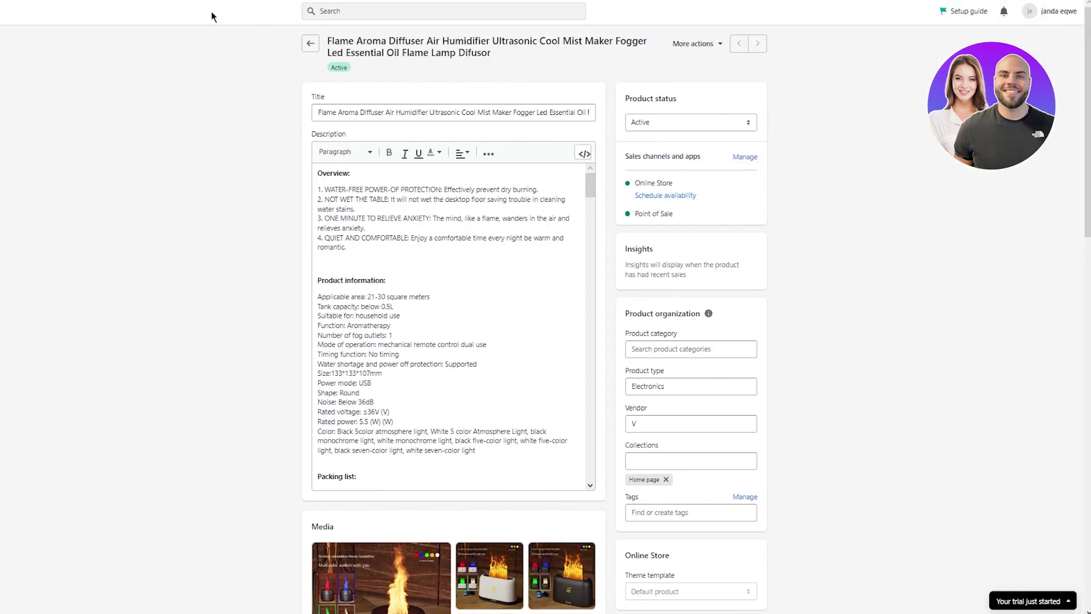
left_click(196, 15)
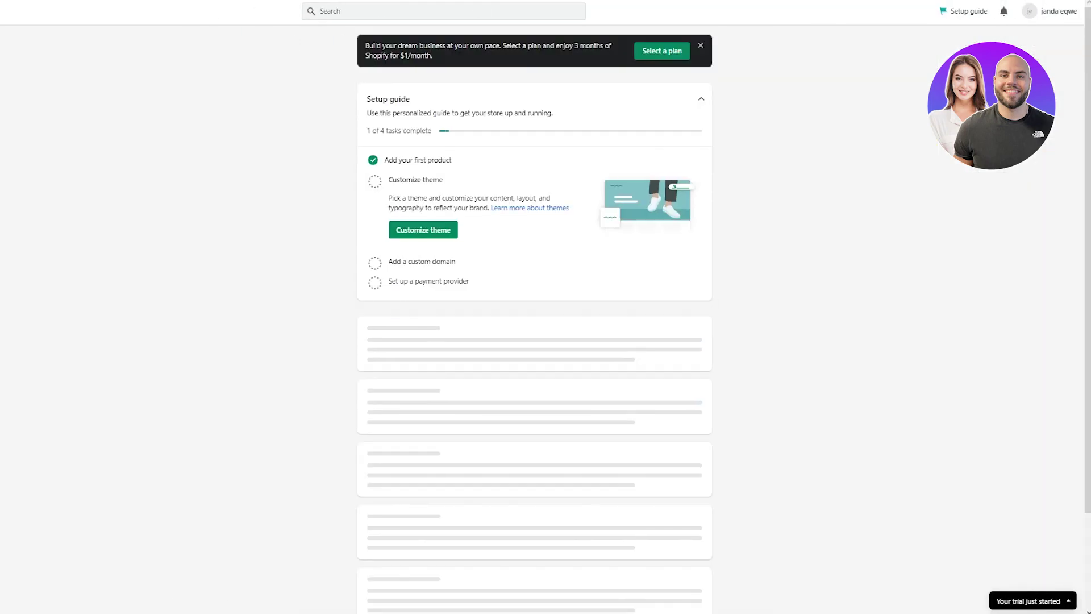